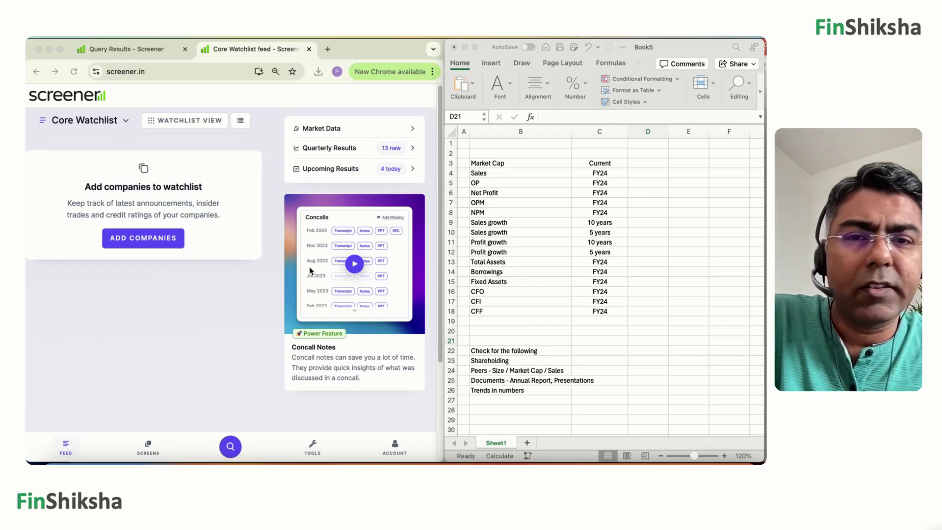
Step: Search Screener for "ultra" and open the UltraTech Cement Ltd company page
left_click(234, 449)
left_click(234, 449)
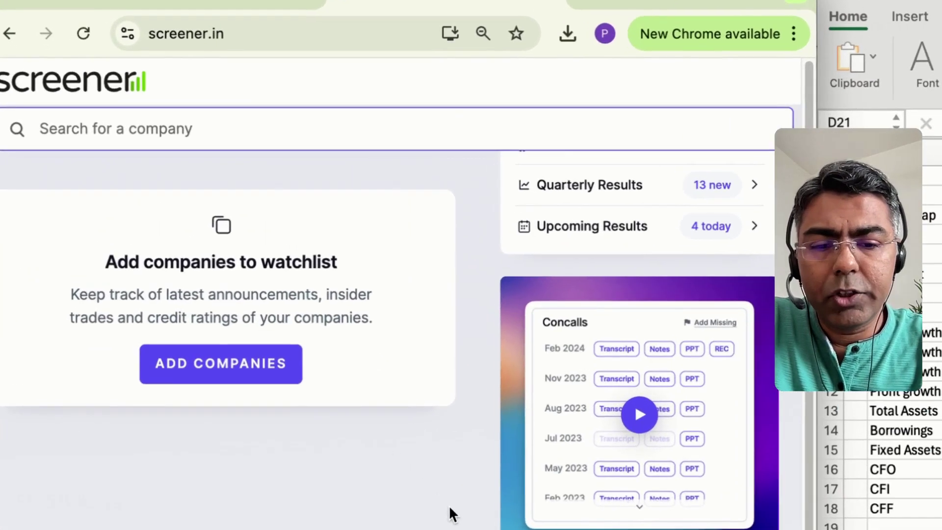
type("ultra")
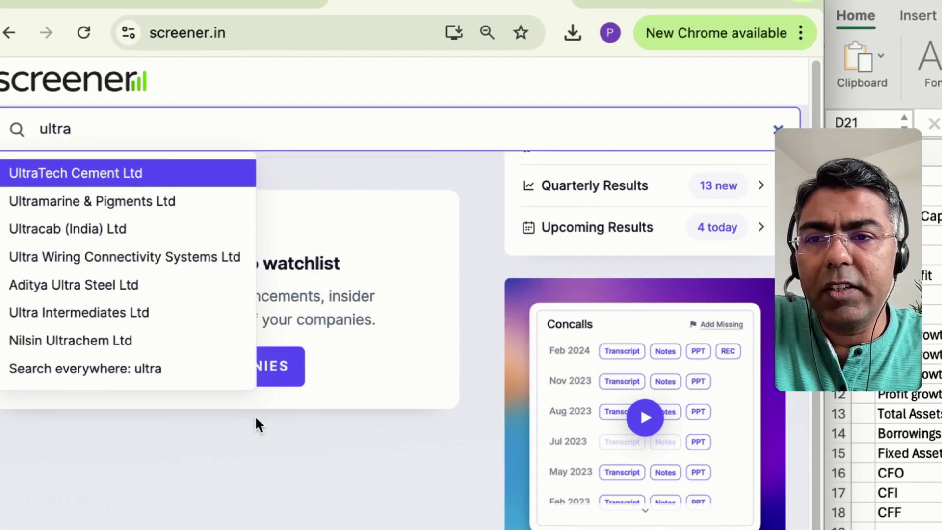
left_click(147, 181)
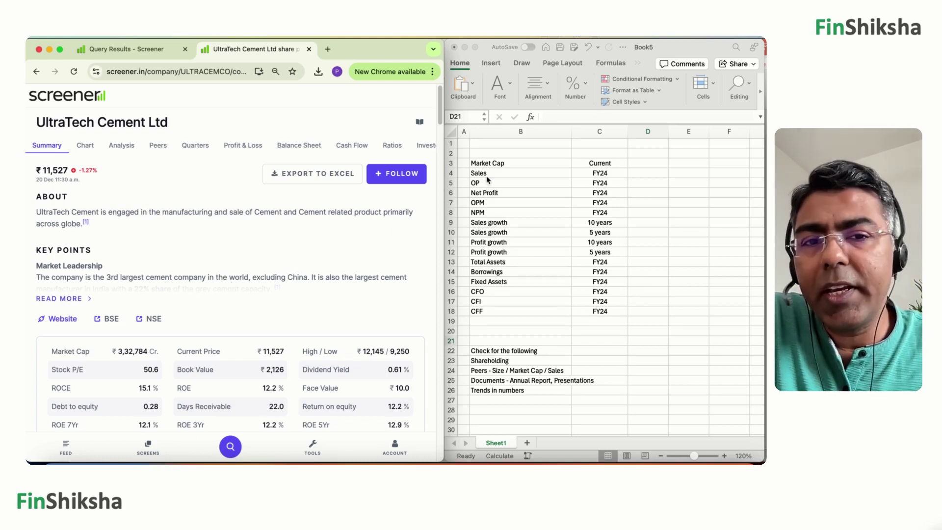
Step: Switch to the Excel sheet and enter UltraTech's current market cap, 332784, in cell D3
triple_click(136, 351)
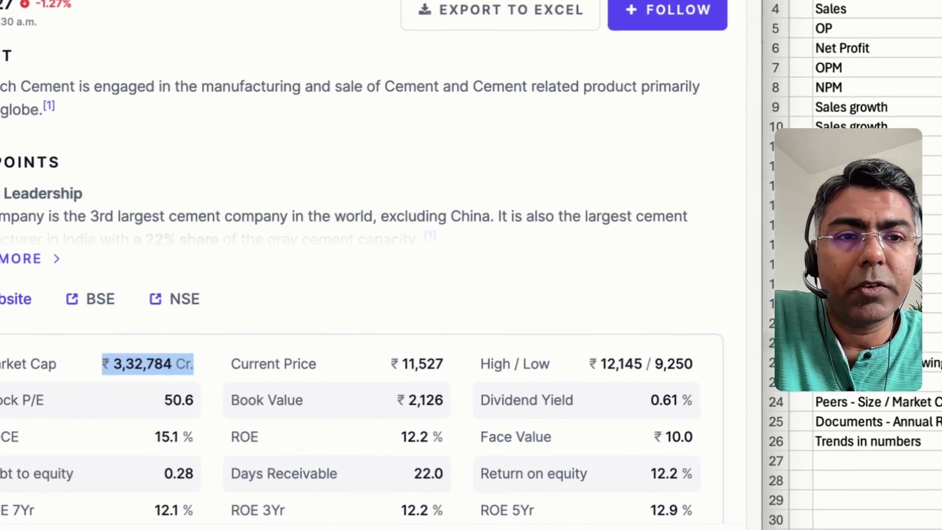
key("super+Tab")
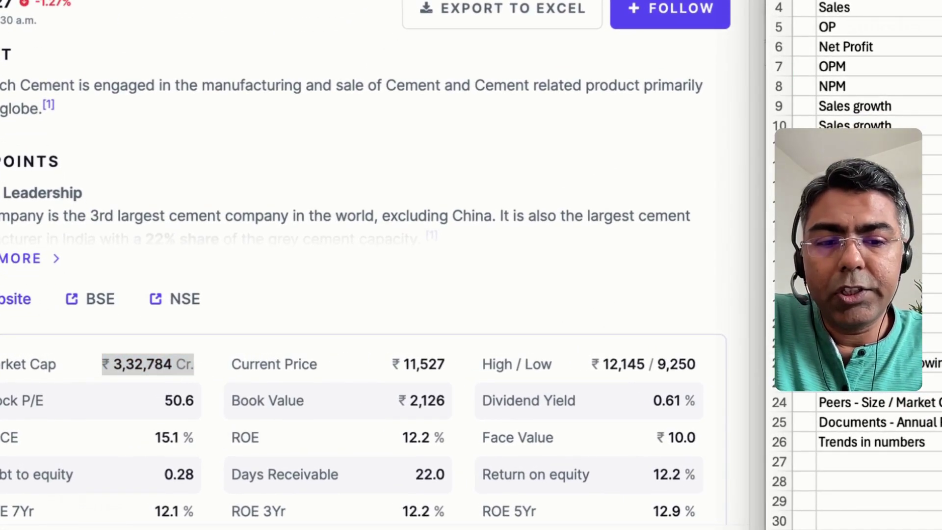
type("332")
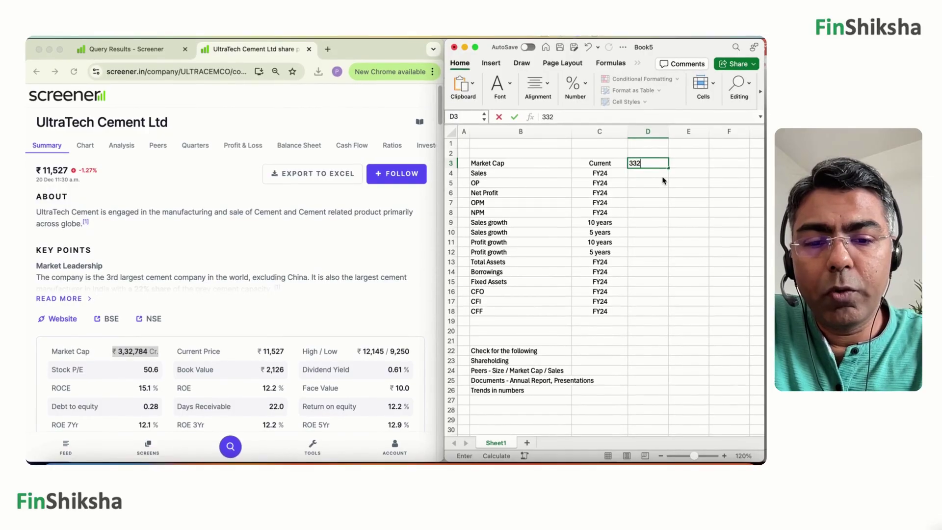
type("784")
key("Return")
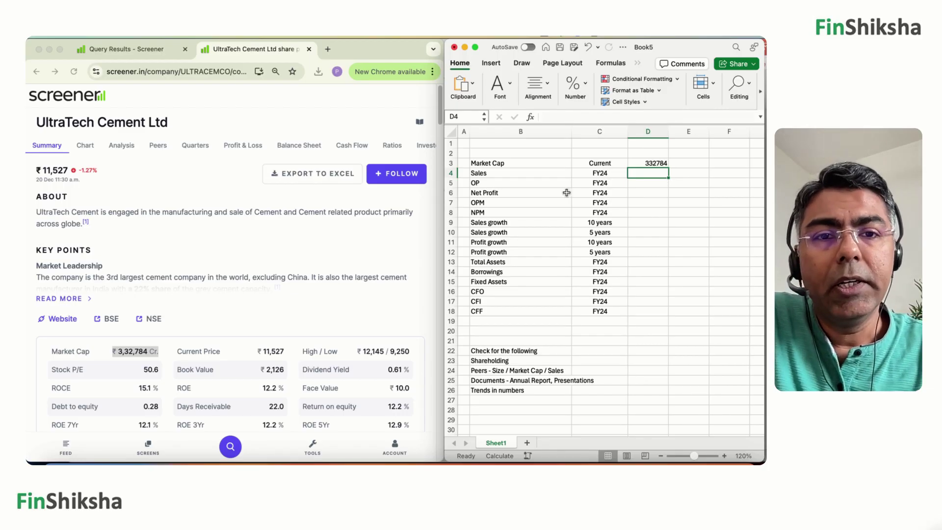
Step: Open UltraTech's Profit & Loss section and enter the March 2024 sales figure, 70908, in cell D4 of the sheet
left_click(244, 145)
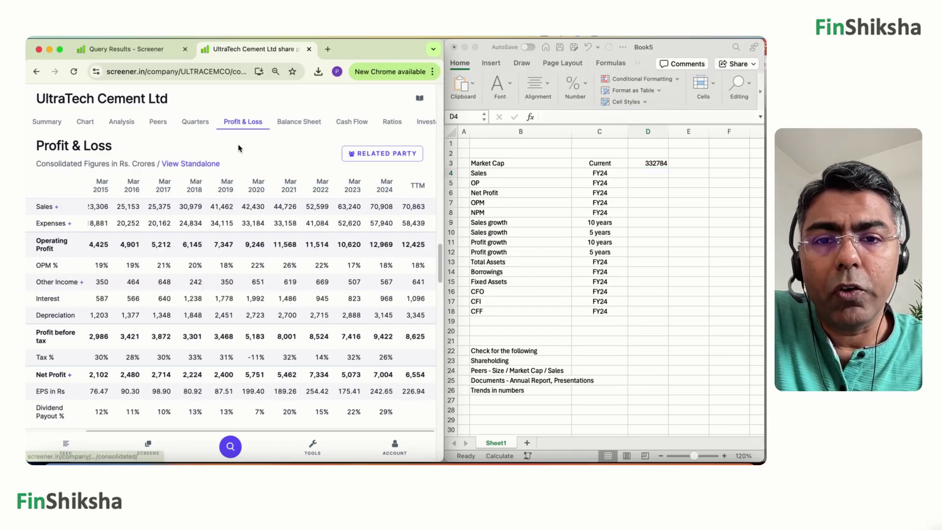
double_click(383, 207)
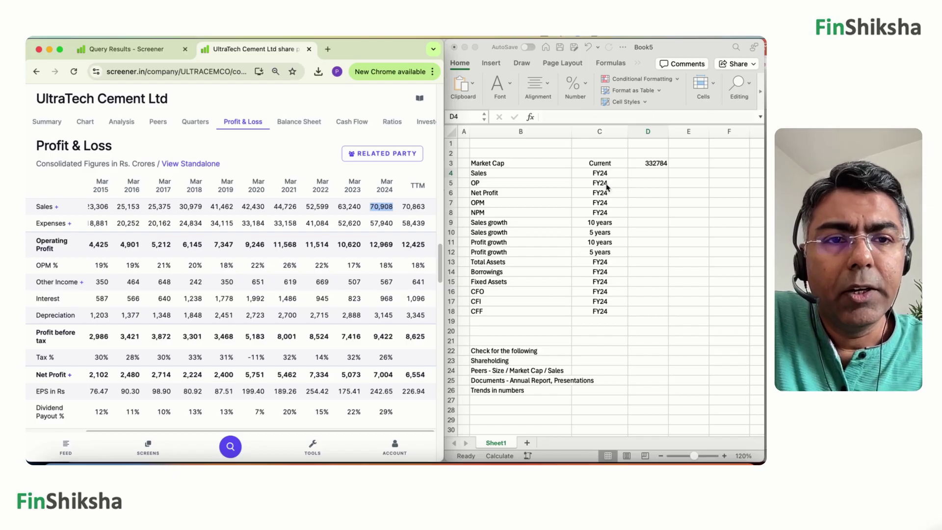
left_click(644, 175)
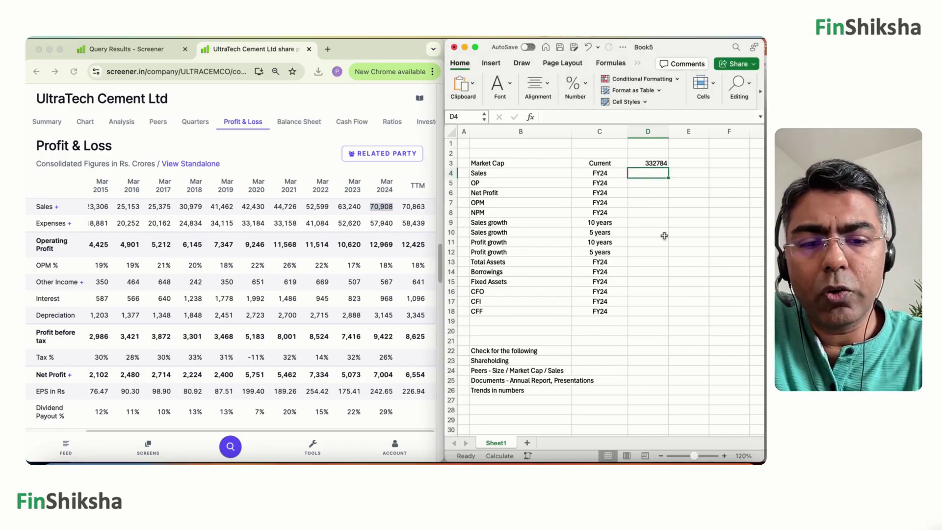
type("70908")
key("Return")
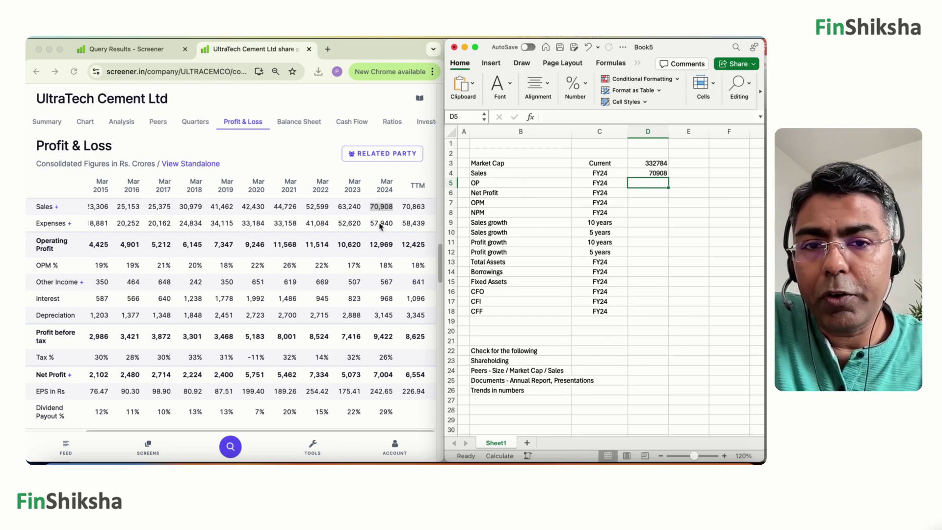
Step: Enter the FY24 operating profit of 12969 in cell D5 and the net profit of 7004 in D6
left_click(371, 243)
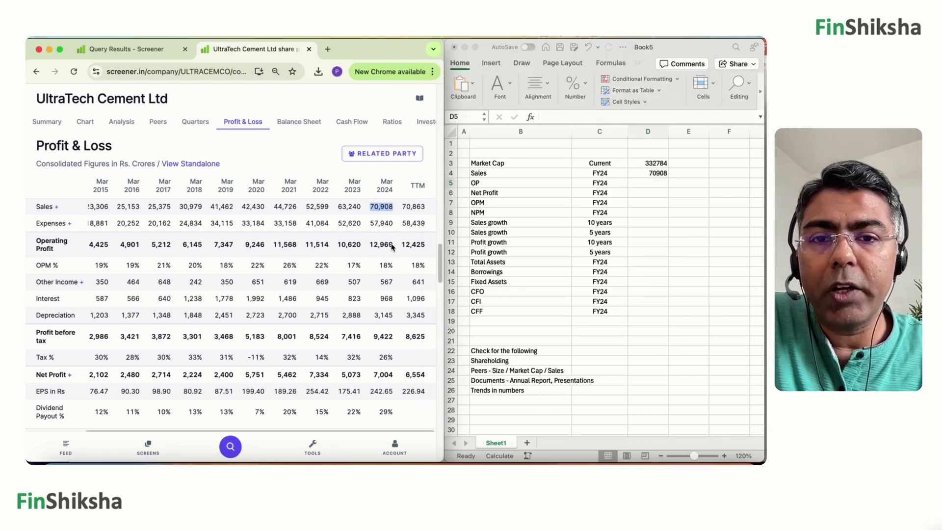
left_click(655, 203)
type("1296")
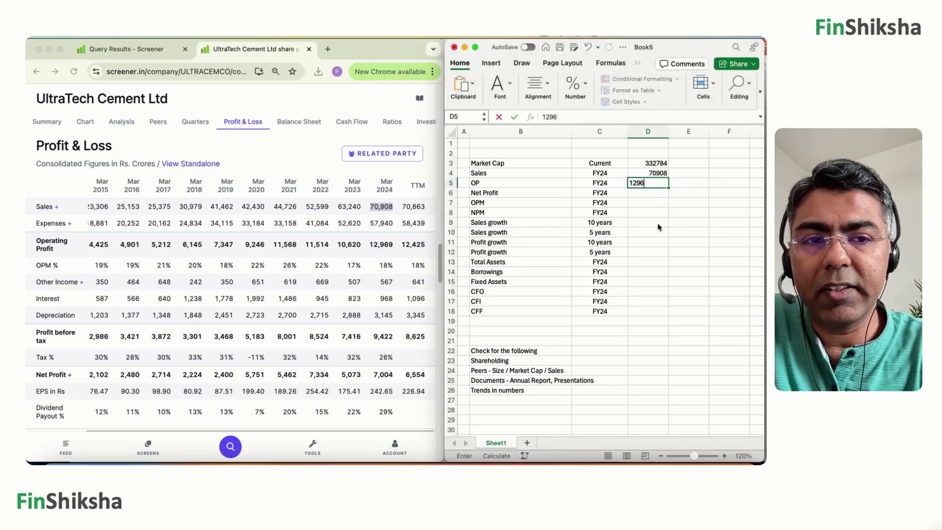
type("9")
key("Return")
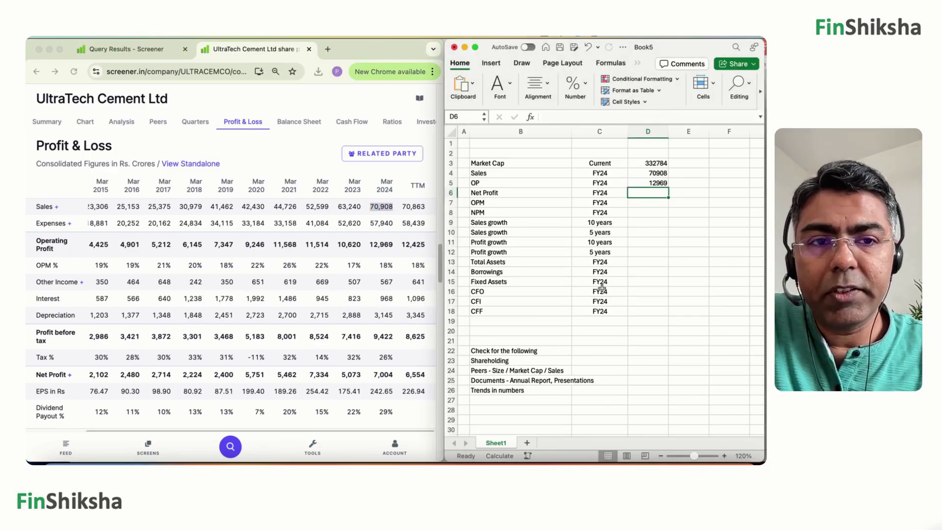
type("7004")
key("Return")
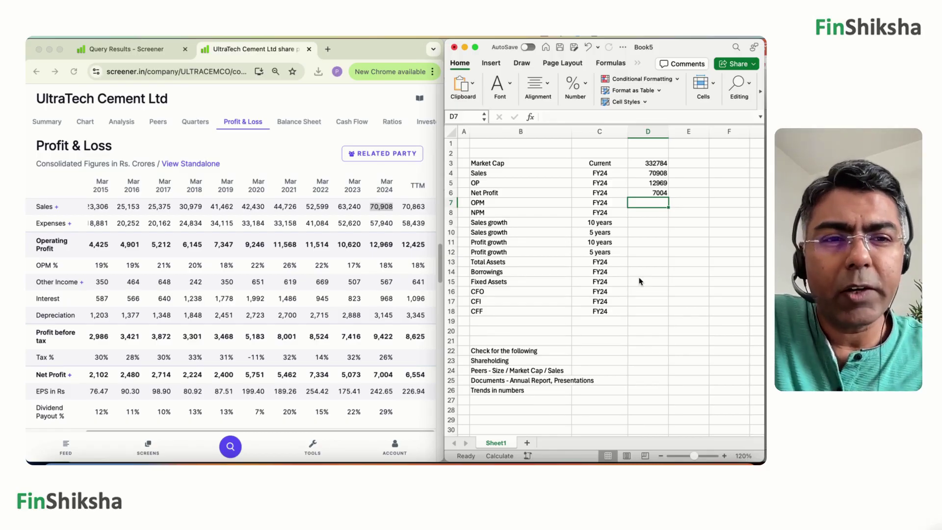
Step: Calculate the FY24 OPM with =D5/D4 in cell D7 and the NPM with =D6/D4 in D8
type("=D5/D6")
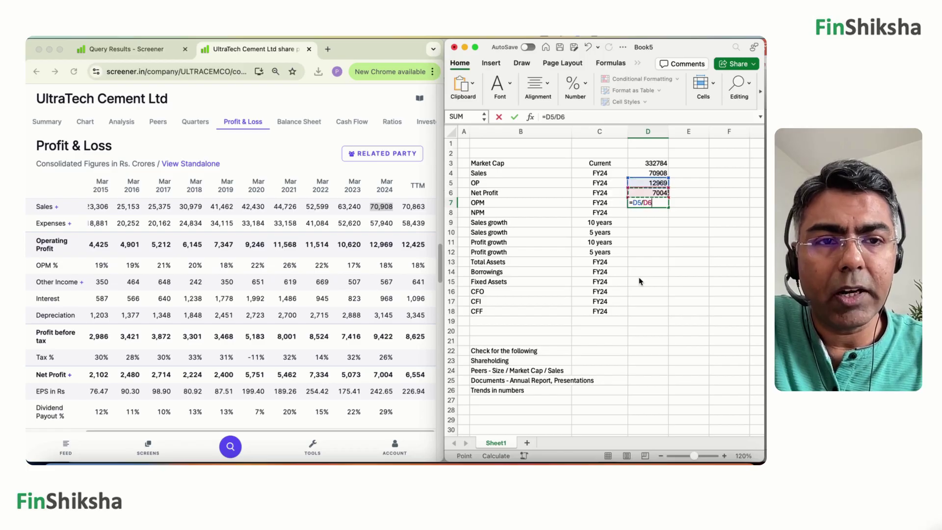
key("BackSpace")
type("4")
key("Return")
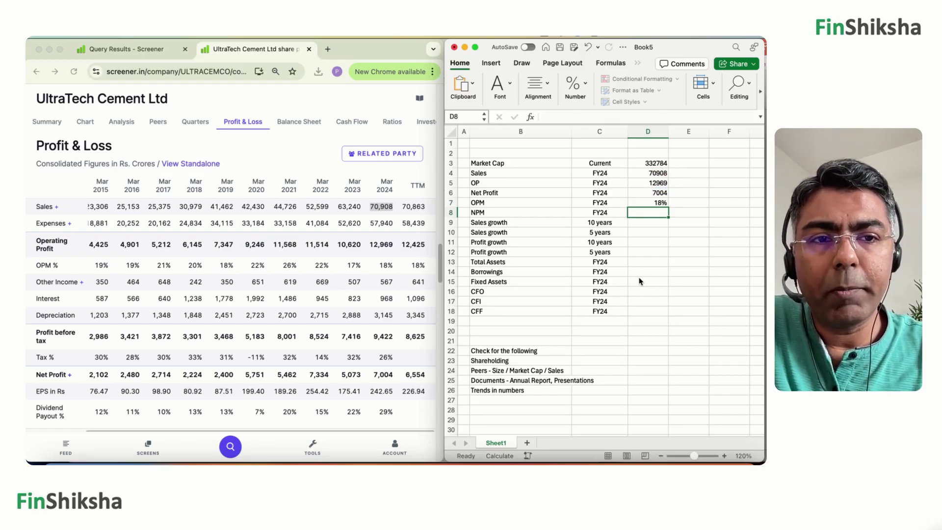
type("=D6")
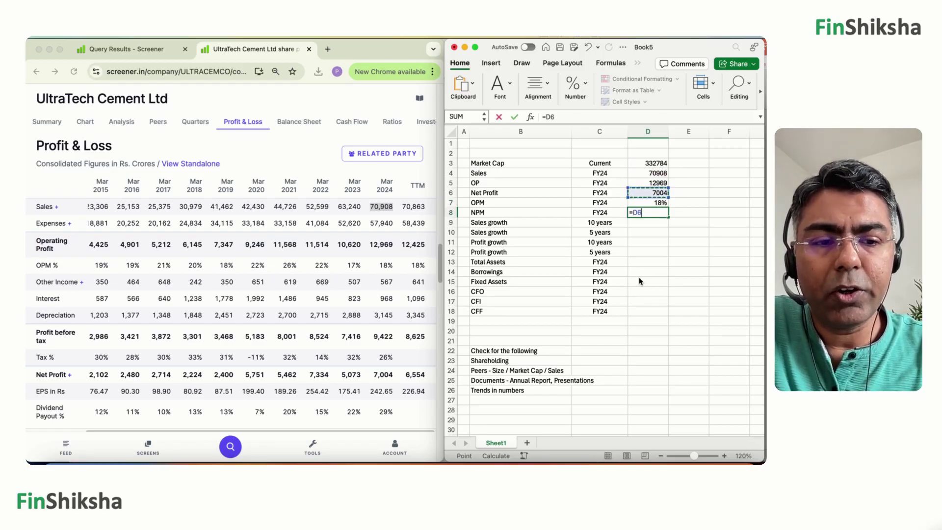
type("/D4")
key("Return")
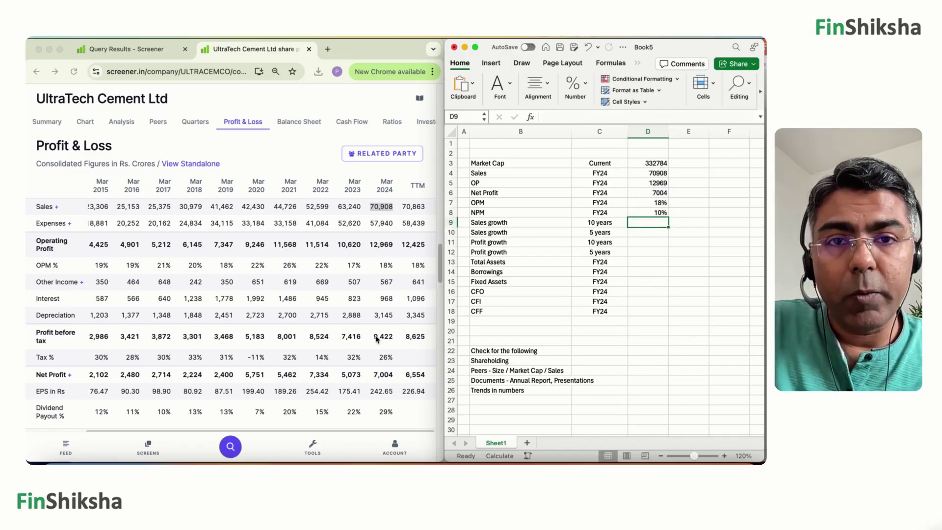
Step: Enter the compounded sales growth from Screener: 13% for 10 years in cell D9 and 11% for 5 years in D10
scroll(376, 338, "down", 5)
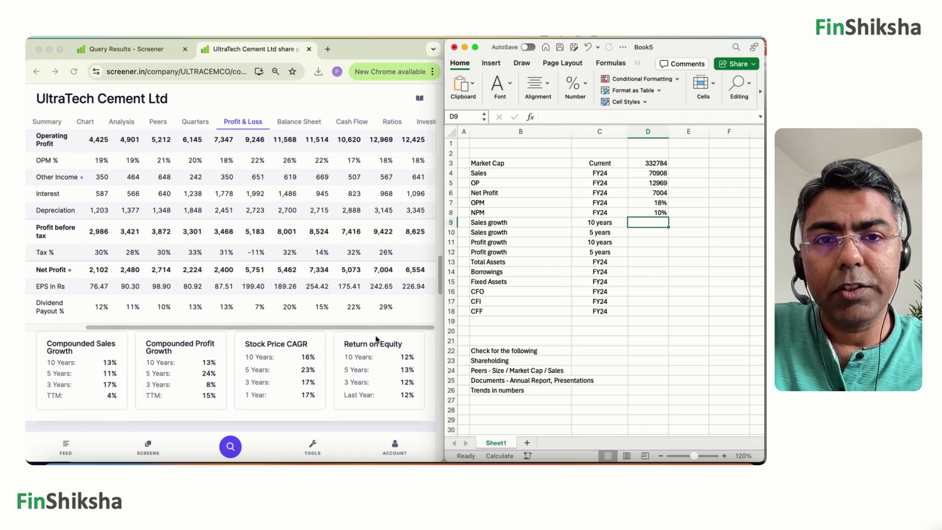
left_click(49, 346)
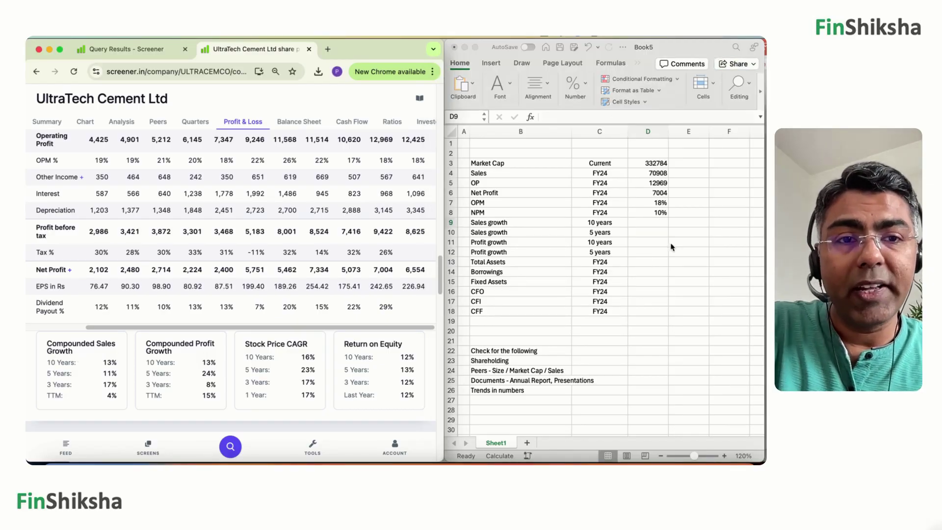
left_click(661, 224)
type("13%%")
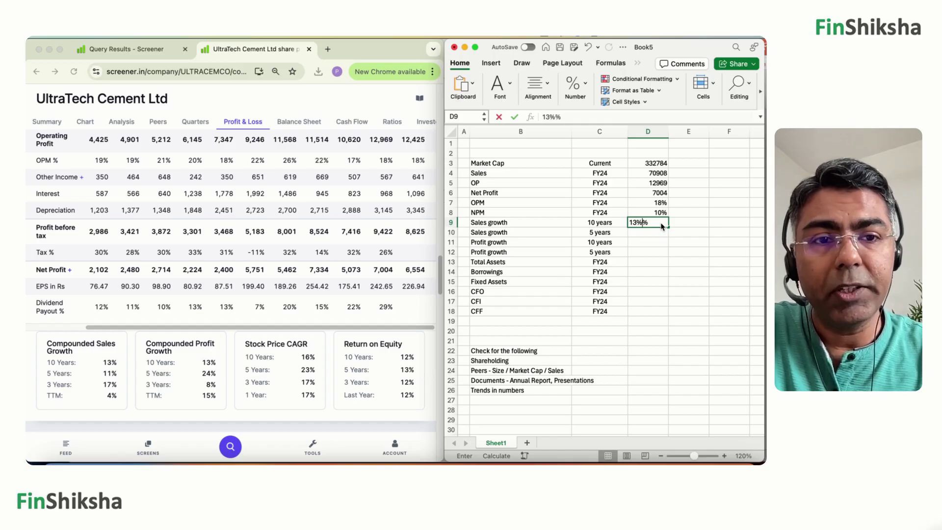
key("Return")
key("Up")
type("13%")
key("Return")
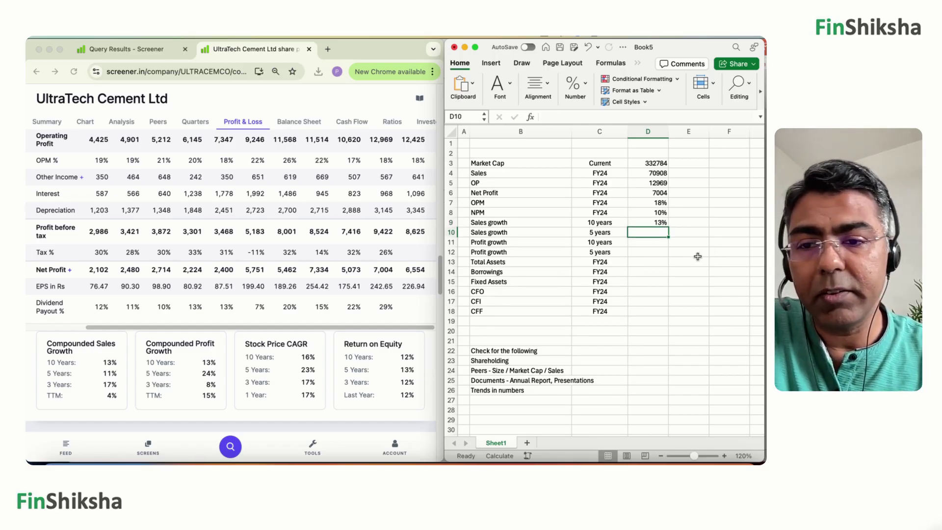
type("11%")
key("Return")
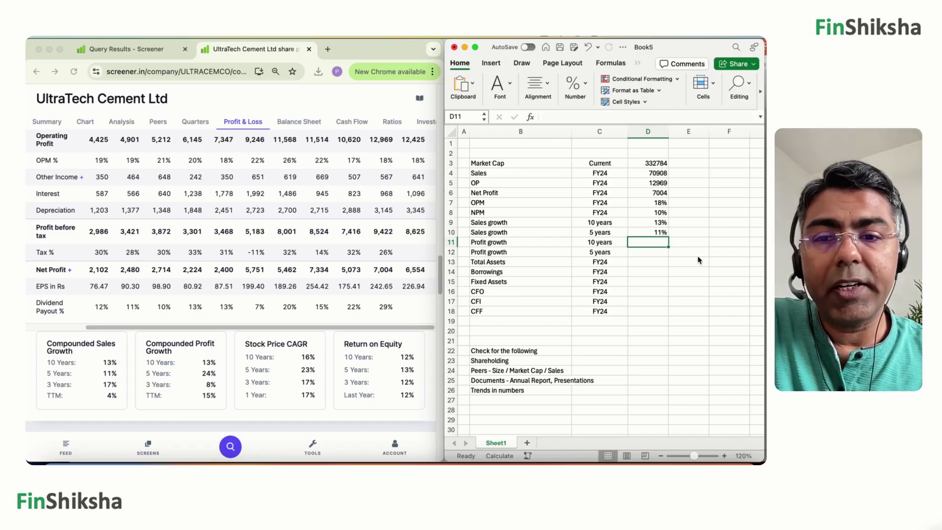
Step: Enter the compounded profit growth: 13% for 10 years in cell D11 and 24% for 5 years in D12
type("13%")
key("Return")
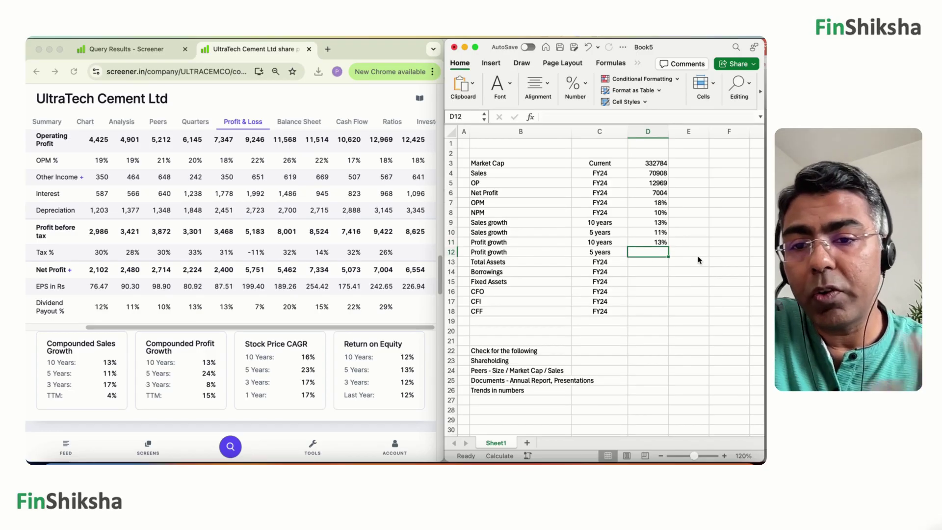
type("24%")
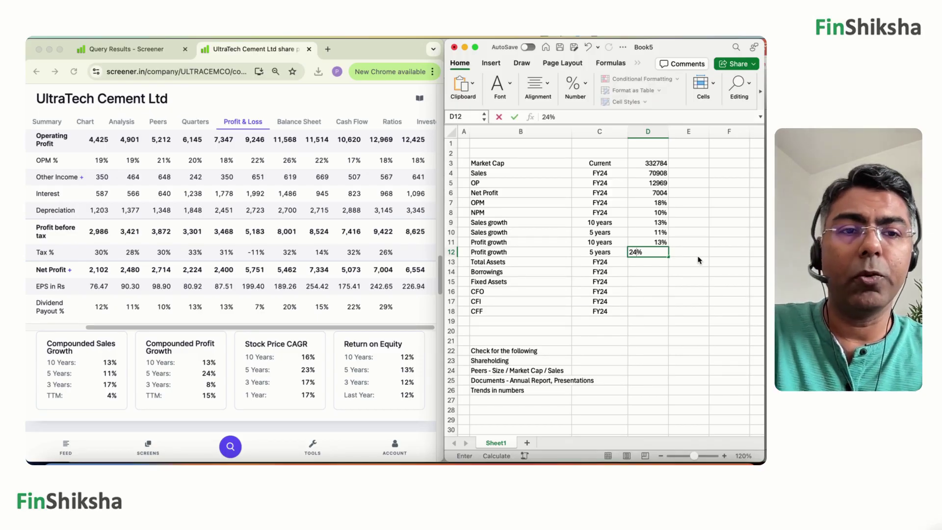
key("Return")
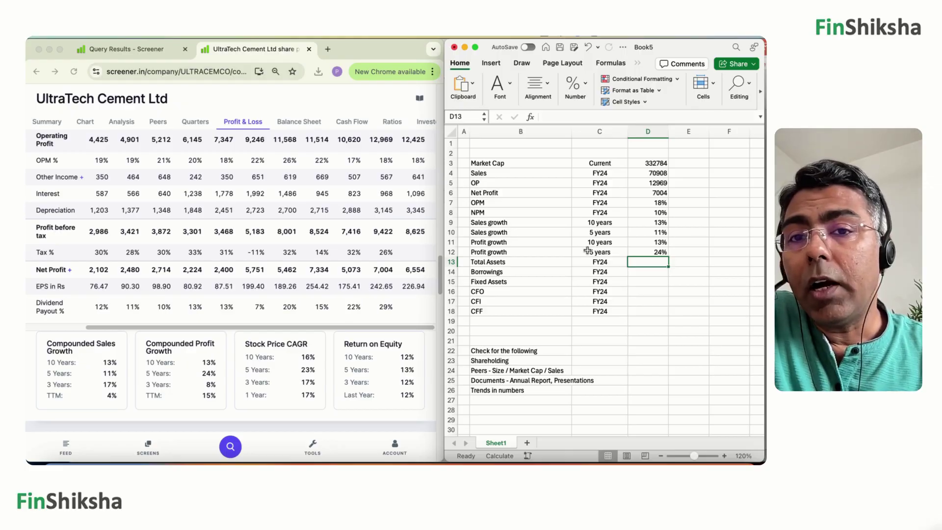
Step: Open UltraTech's Balance Sheet section and enter the FY24 total assets, rounded to 100800, in cell D13
left_click(284, 124)
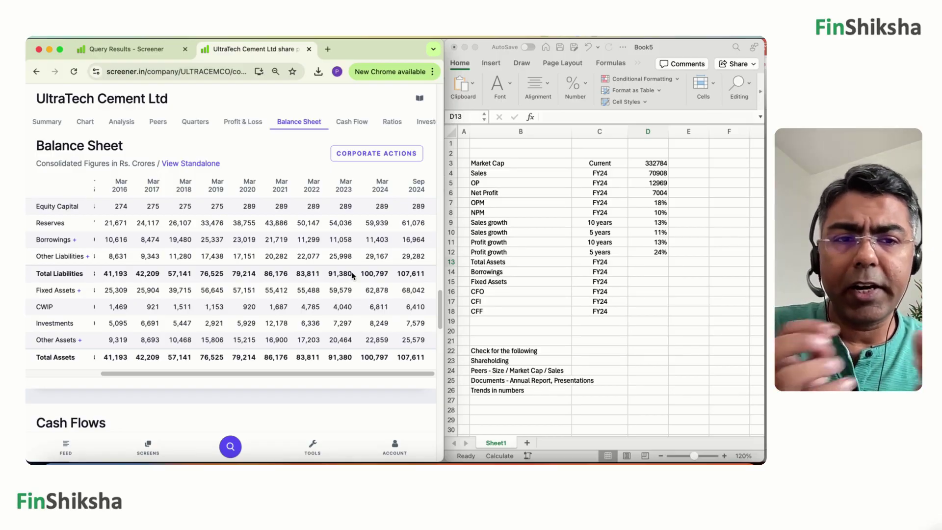
left_click(645, 277)
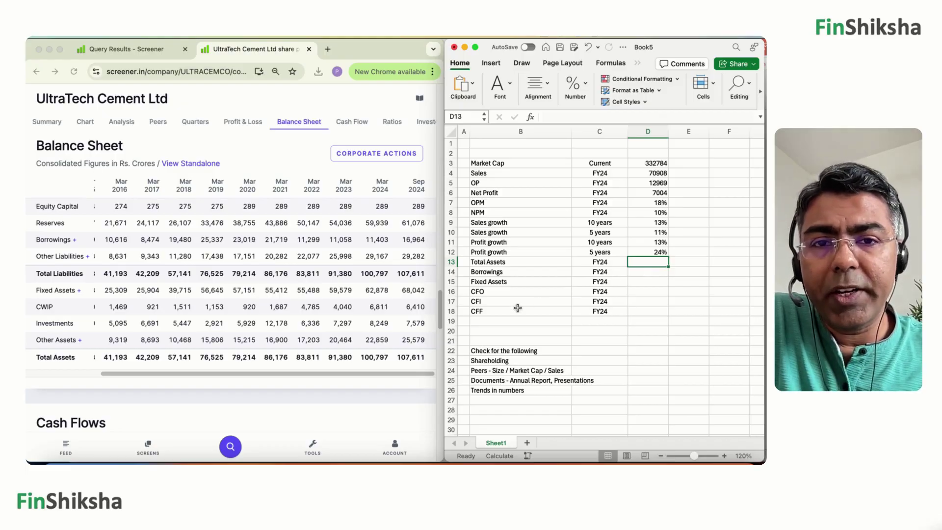
scroll(387, 296, "up", 2)
scroll(387, 296, "down", 1)
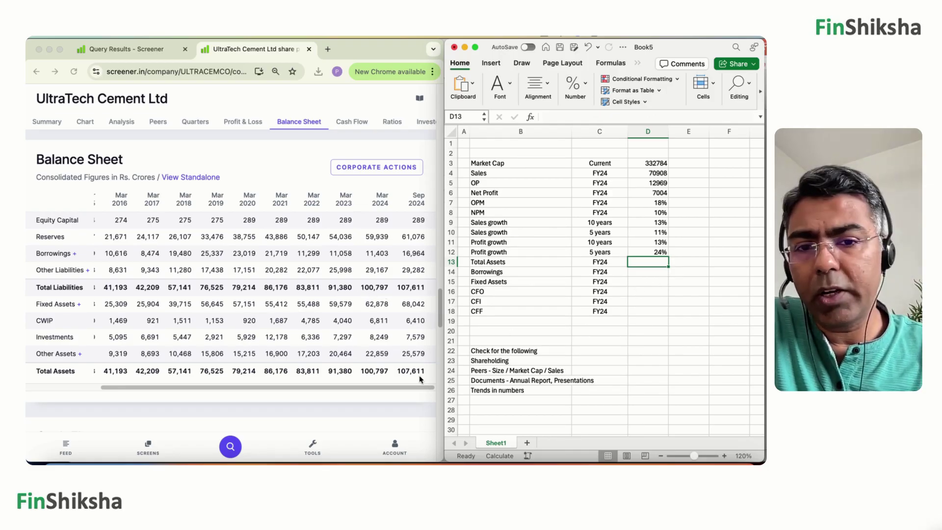
type("100")
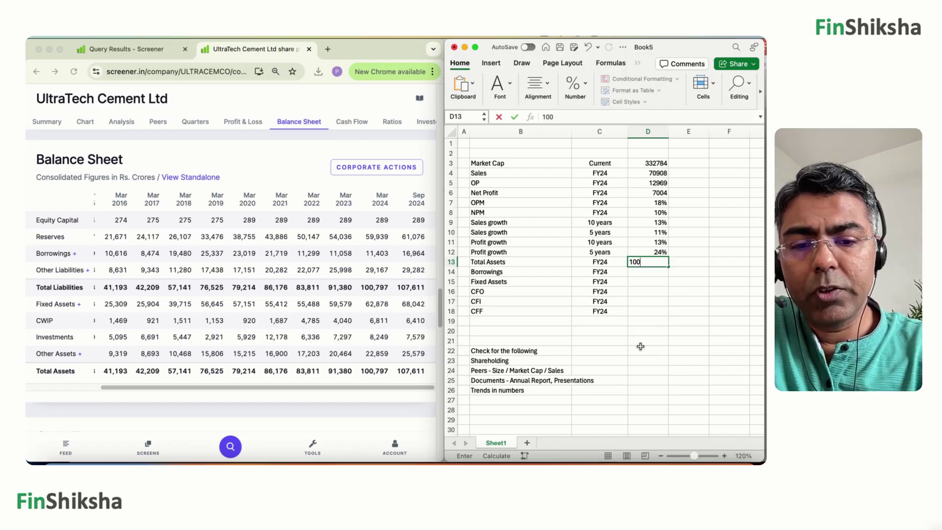
type("800")
key("Return")
key("Up")
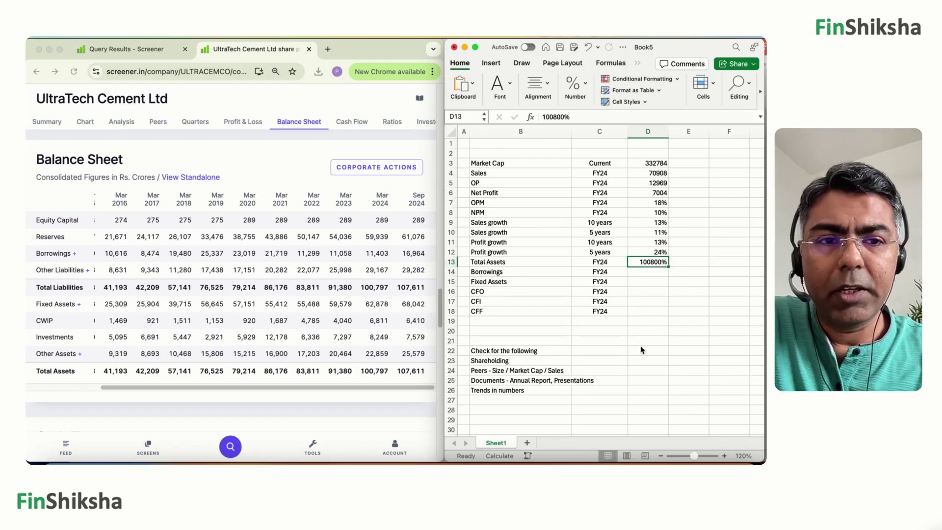
Step: Apply the comma-style Accounting number format to the Total Assets value in cell D13
left_click(584, 87)
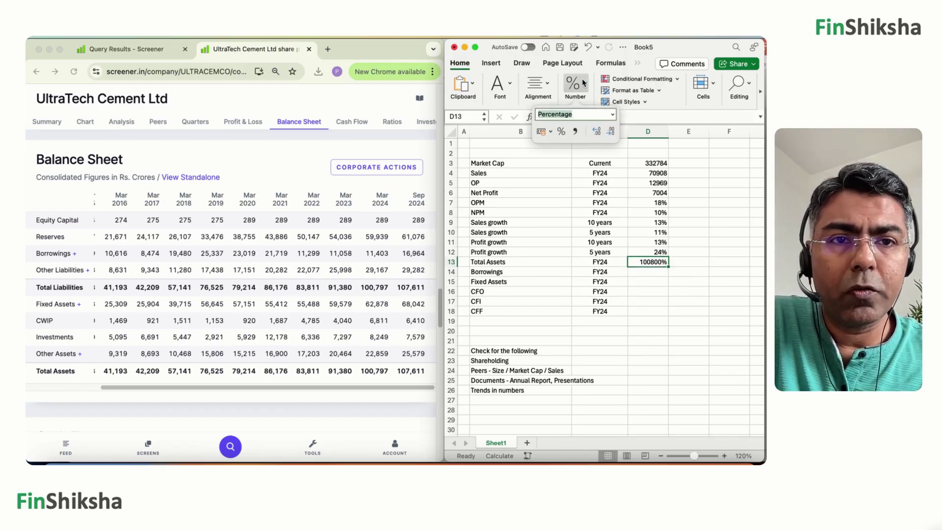
left_click(578, 130)
type("1")
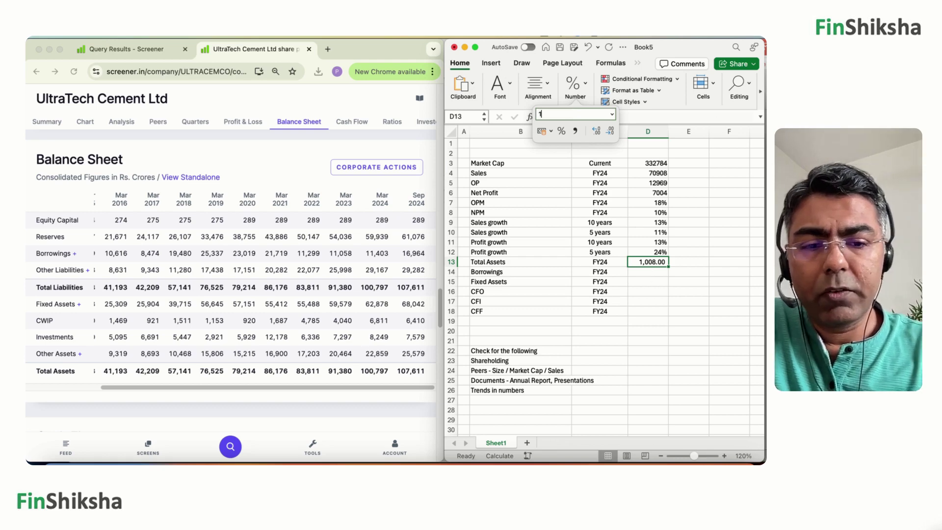
type(",008")
key("Return")
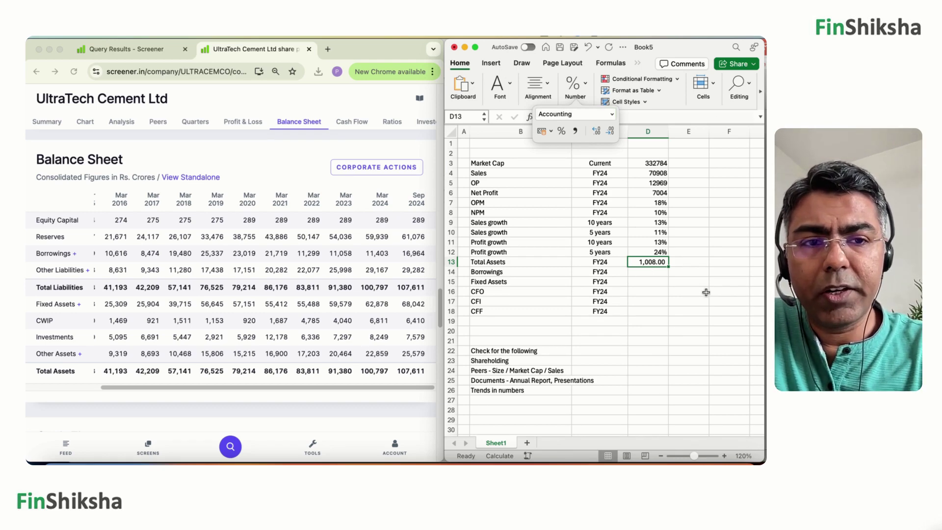
Step: Re-enter the FY24 total assets as 1,00,800 in cell D13 and reduce the display to zero decimal places
type("1")
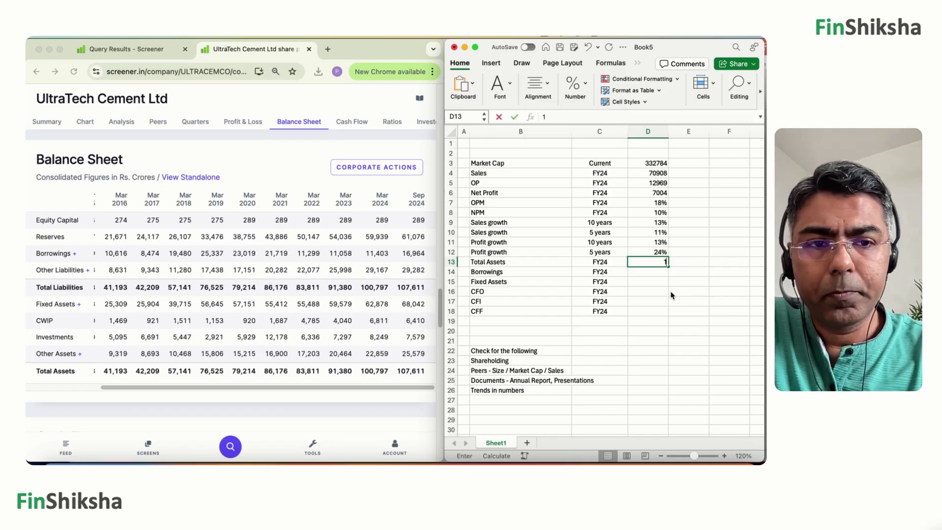
type(",00,800")
key("Return")
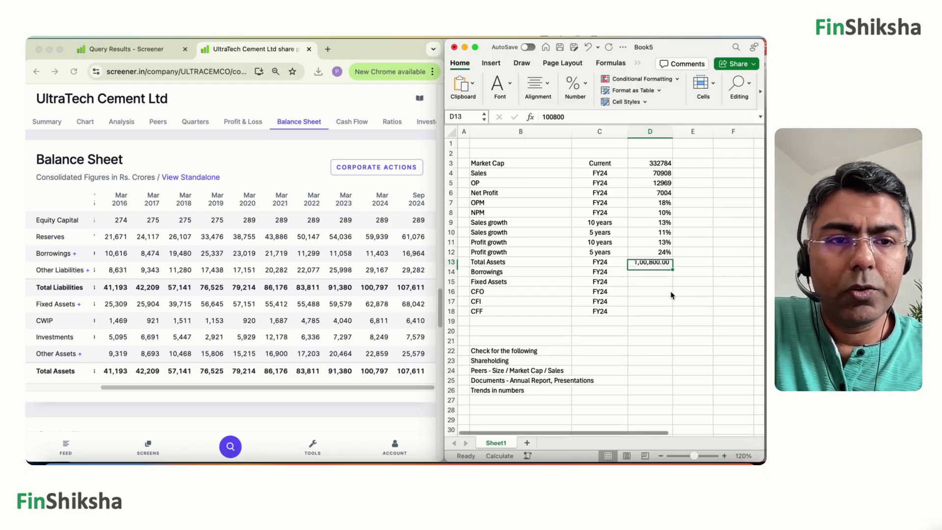
left_click(584, 83)
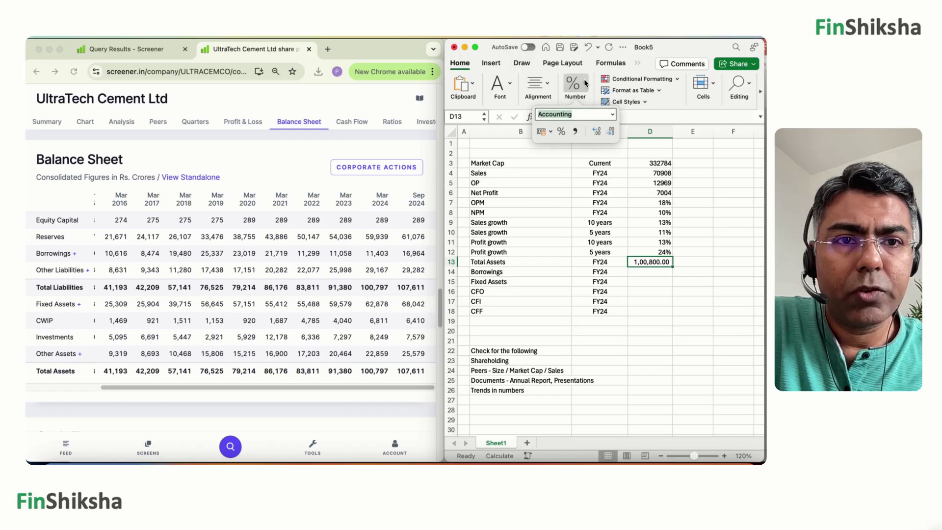
left_click(609, 131)
left_click(610, 131)
left_click(592, 212)
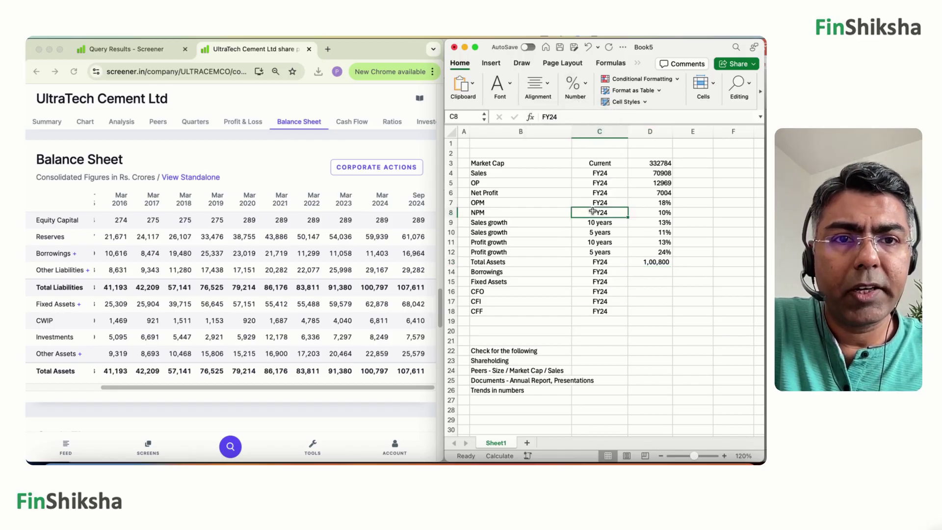
left_click(657, 268)
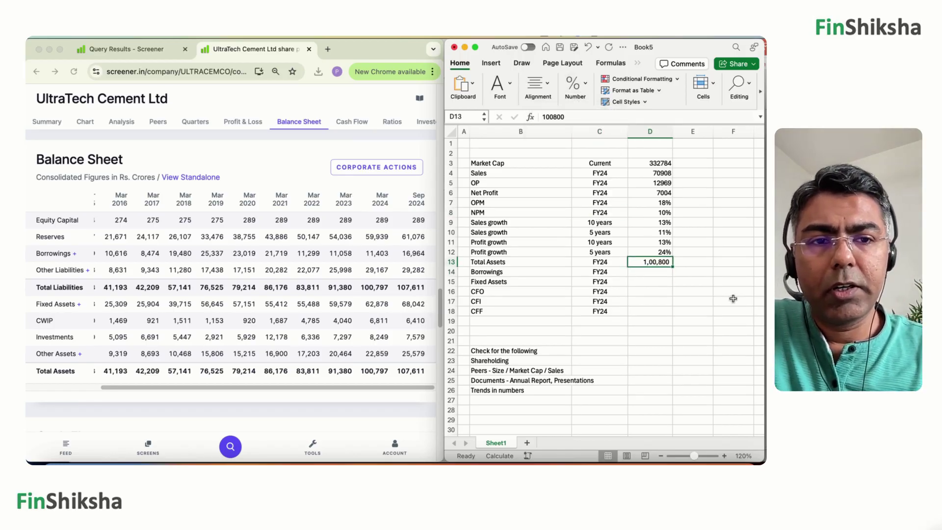
Step: Enter UltraTech's FY24 borrowings of 11403 from the Balance Sheet in cell D14
left_click(655, 281)
left_click(653, 270)
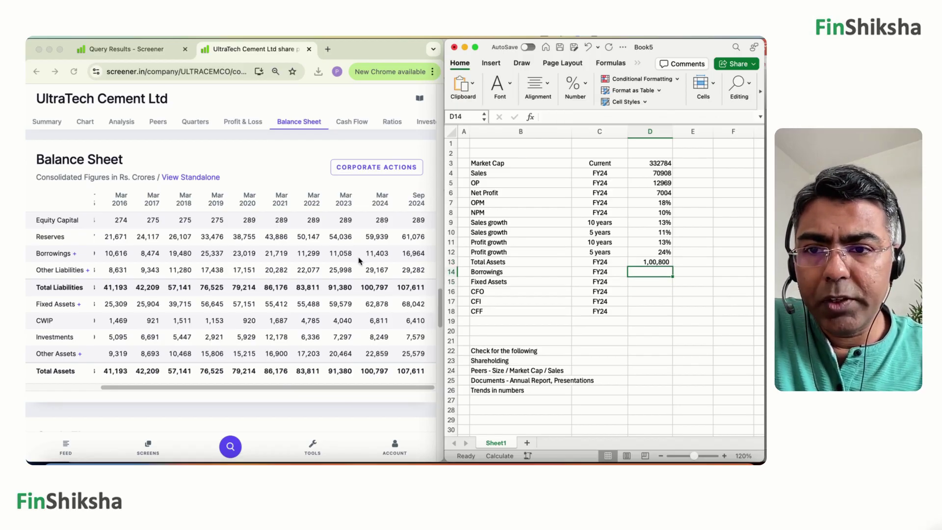
double_click(373, 254)
left_click(650, 272)
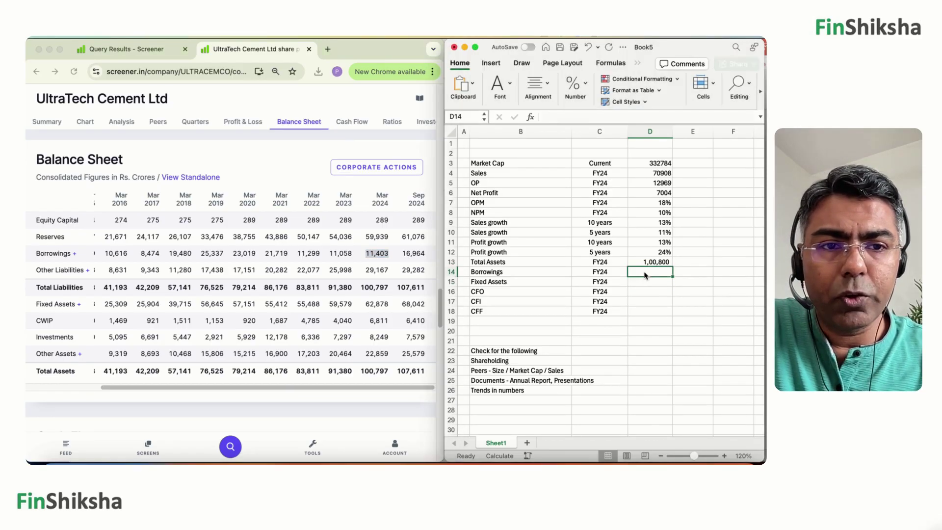
type("11403")
key("Return")
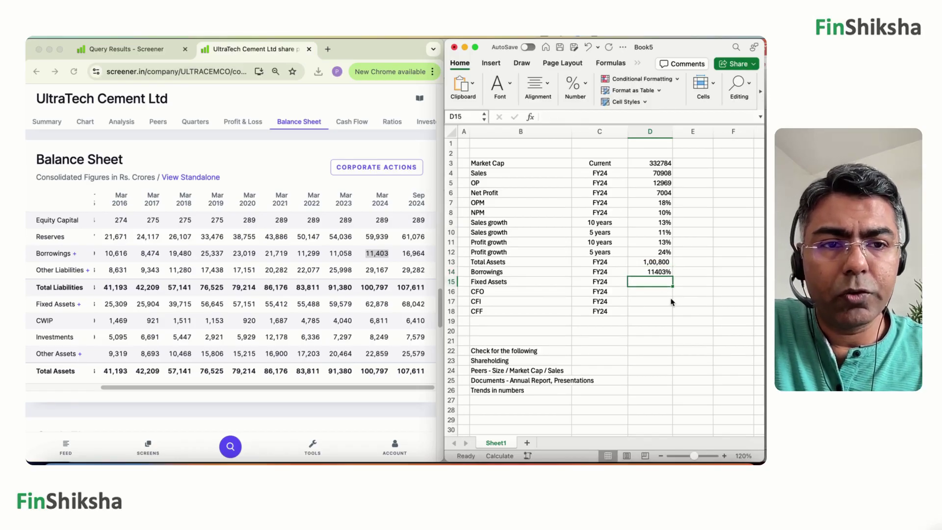
key("Up")
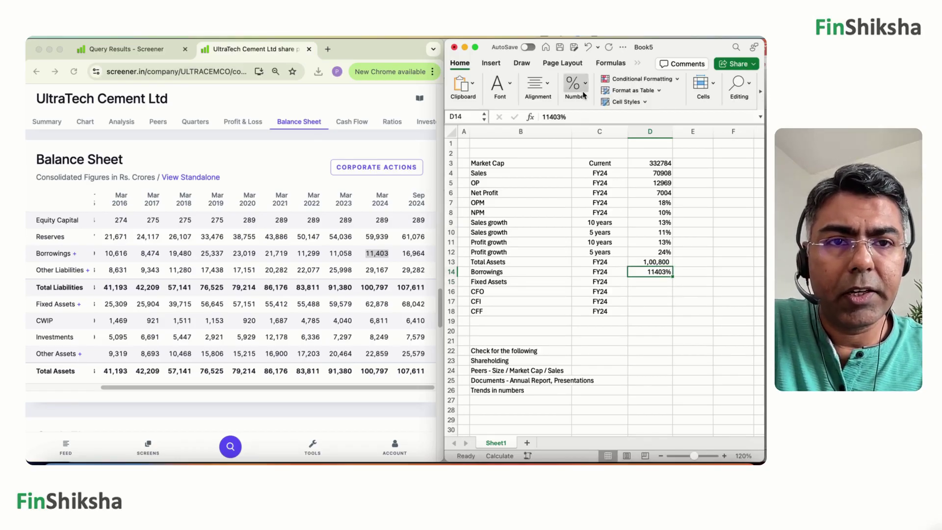
Step: Fill cell D13 down to D18 to carry over its number format, and clear the copied values from D14:D18
left_click(641, 262)
left_click_drag(671, 266, 672, 314)
left_click(662, 273)
key("shift+Down")
key("shift+Down")
key("shift+Down")
key("shift+Down")
key("shift+Down")
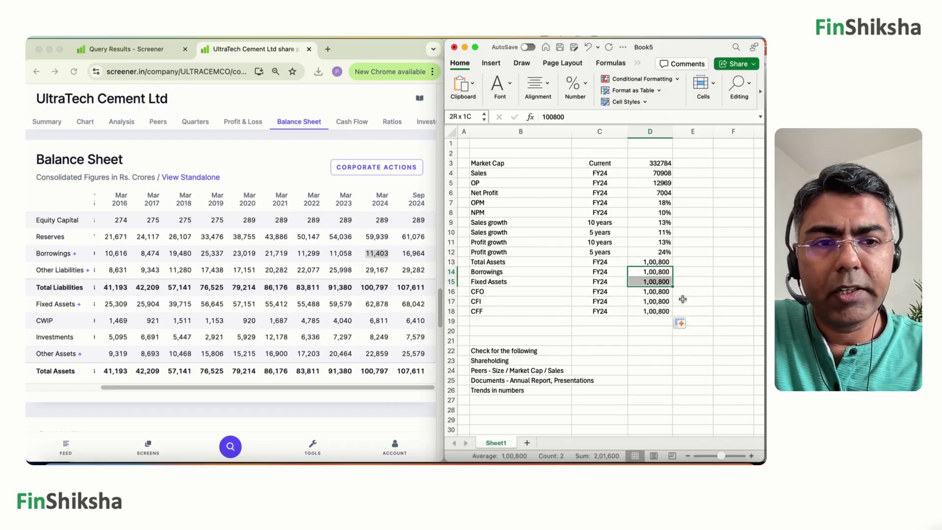
key("Delete")
key("Up")
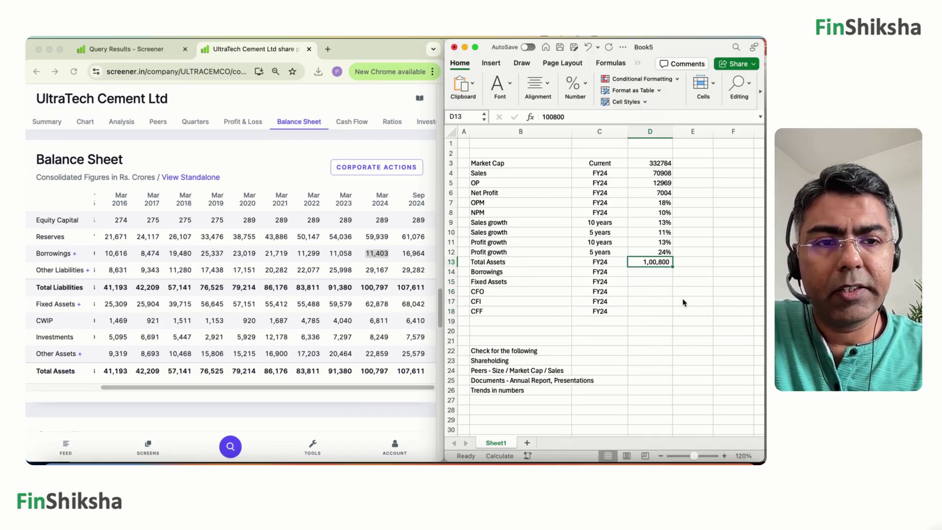
Step: Enter the FY24 borrowings, 11403, in cell D14 and the FY24 fixed assets, 62878, in cell D15
key("Down")
type("11,403")
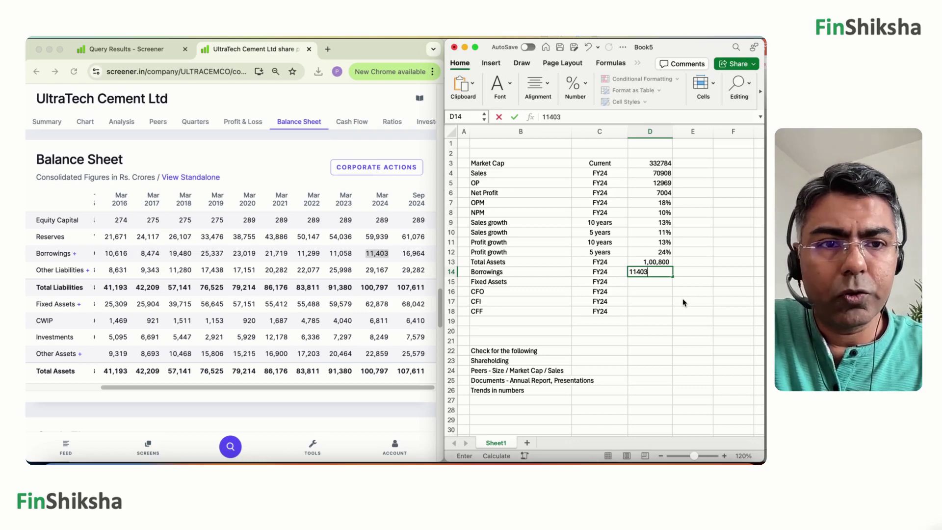
key("Return")
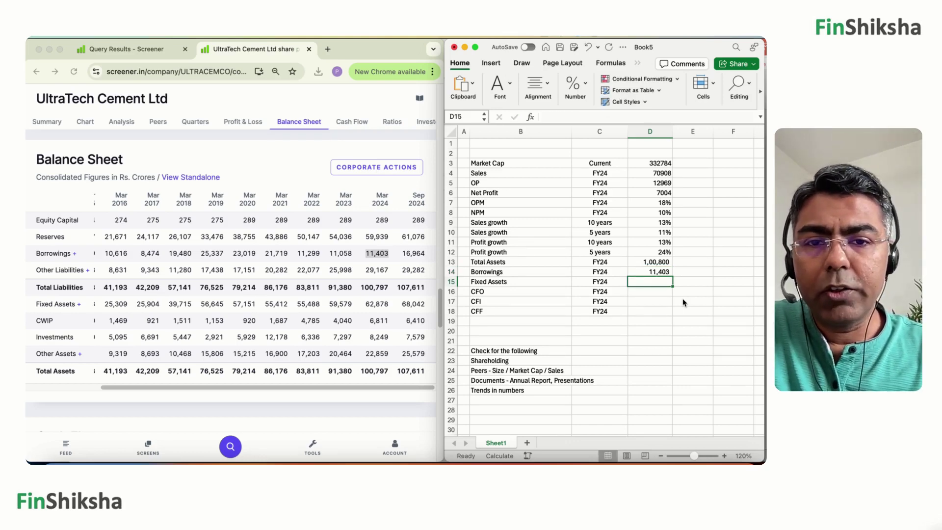
double_click(378, 303)
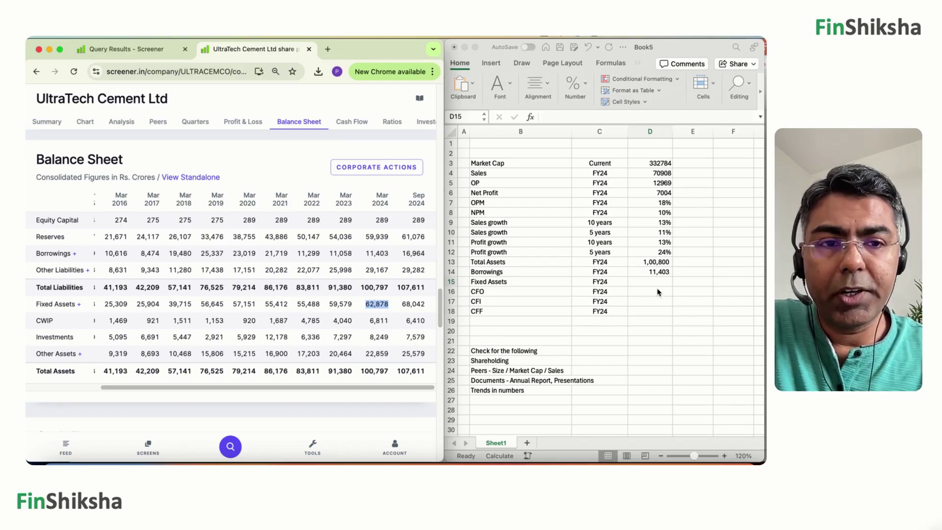
left_click(668, 282)
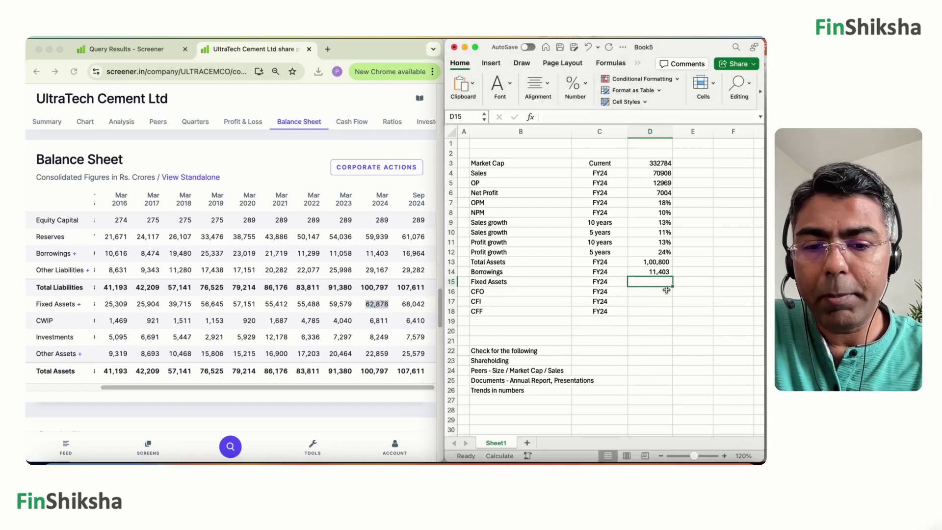
type("62878")
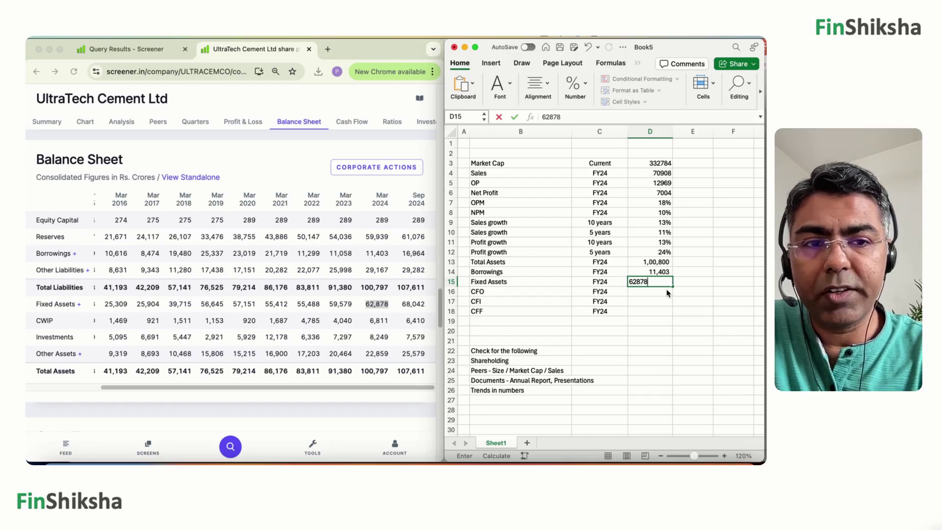
key("Return")
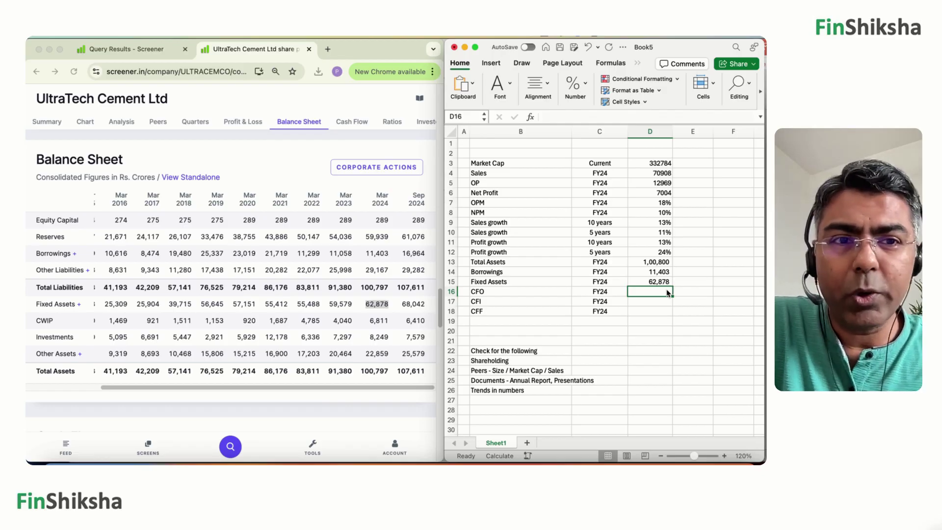
Step: Review the Total Assets, Borrowings and Fixed Assets figures in cells D13 to D15 against each other
key("Up")
key("Up")
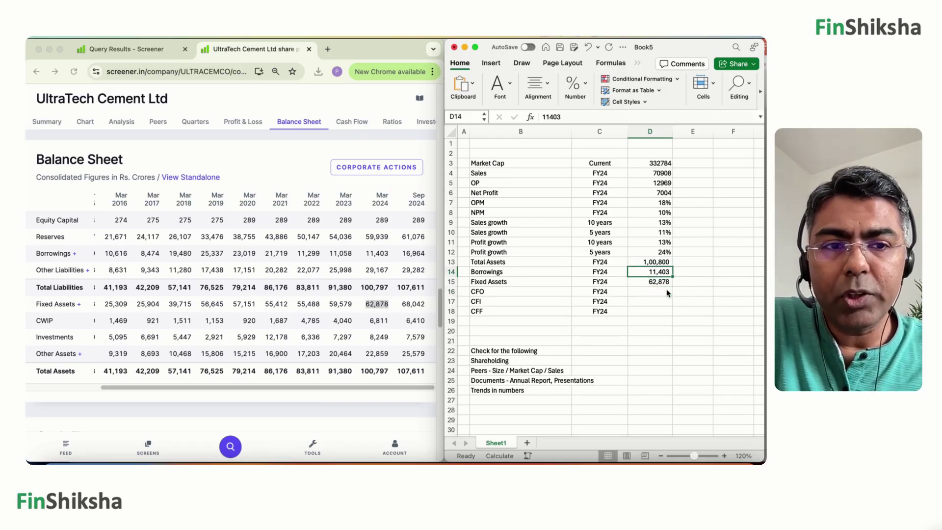
key("Up")
key("Down")
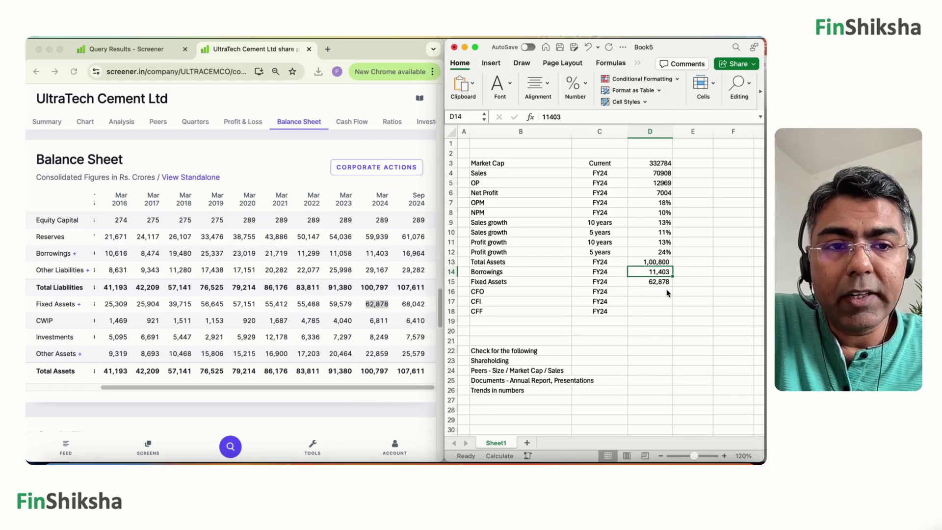
key("Up")
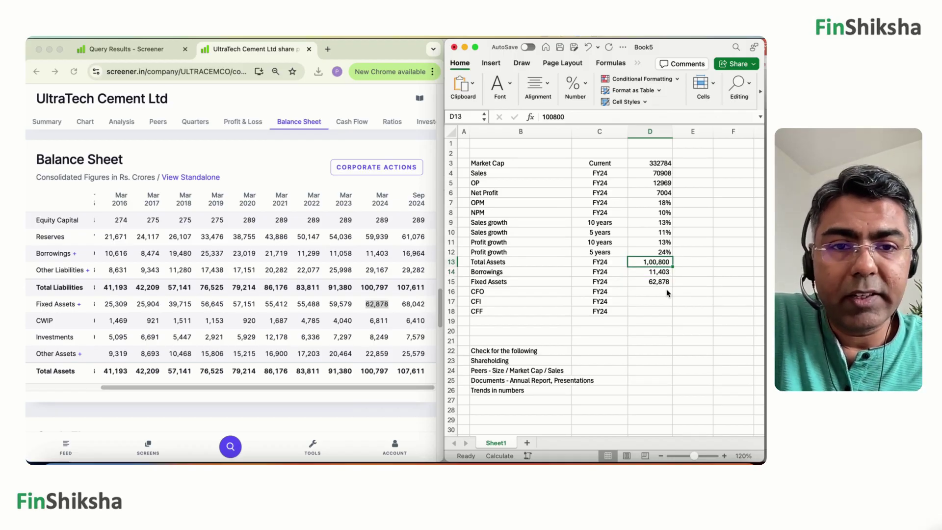
key("Down")
key("Down")
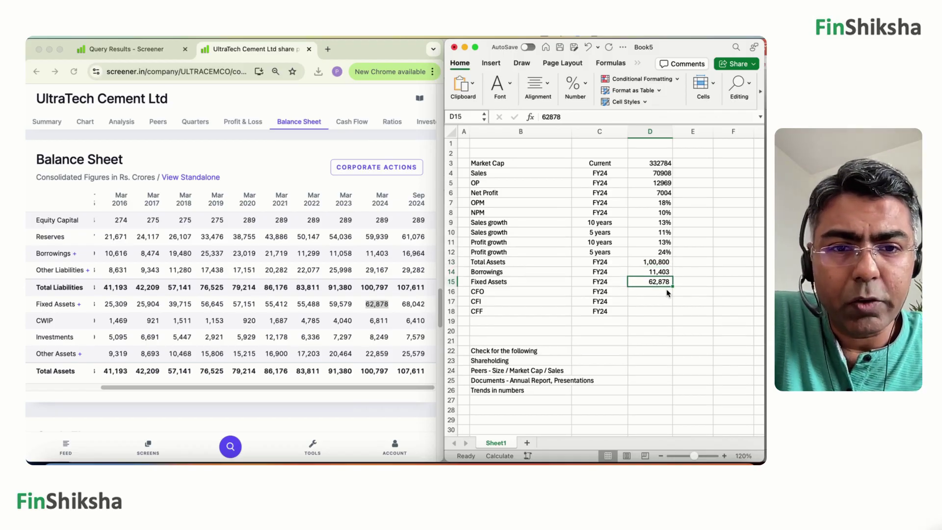
key("Down")
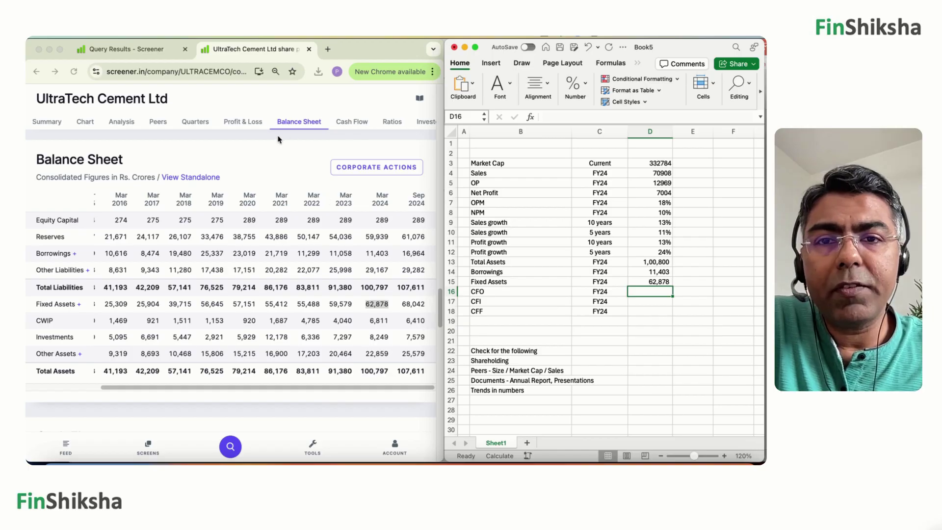
Step: Find the Mar 2024 cash from operating activity in UltraTech's Cash Flows and enter 10898 for CFO in cell D16
scroll(275, 204, "down", 5)
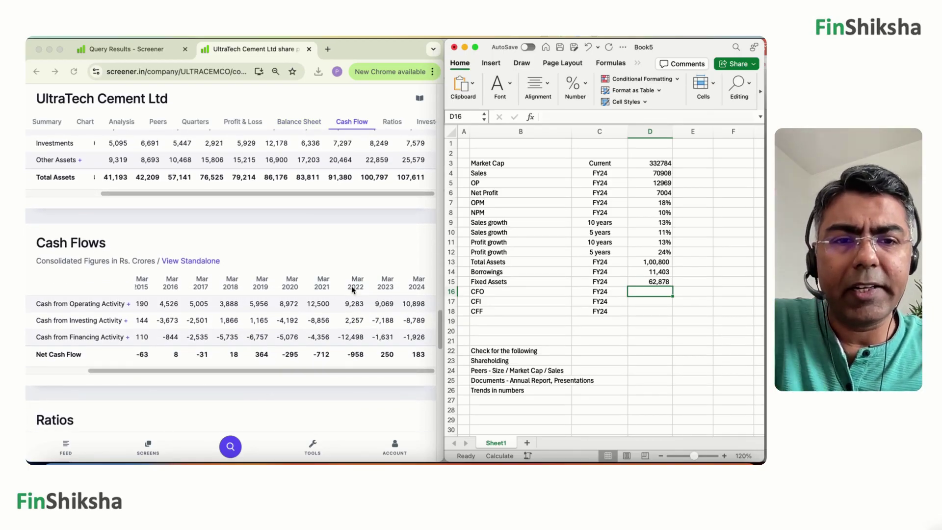
double_click(413, 304)
left_click(640, 293)
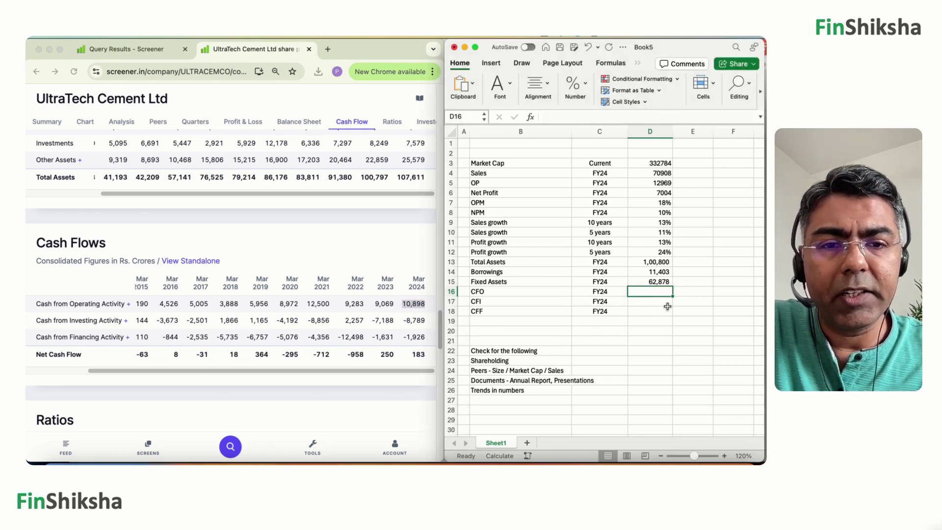
type("10898")
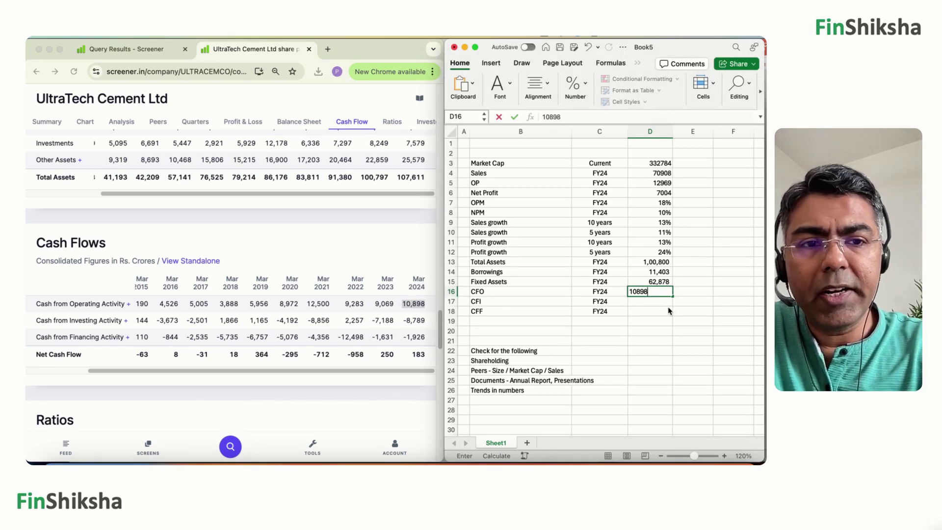
key("Return")
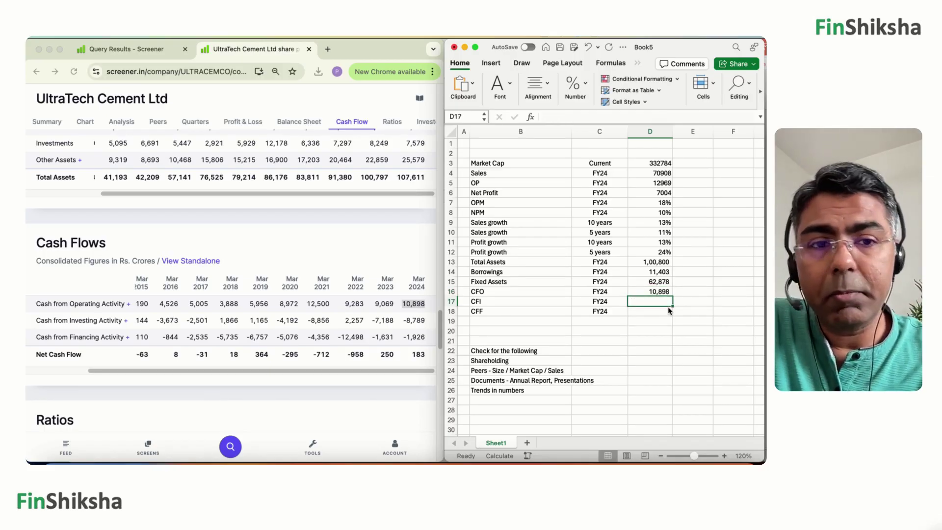
Step: Enter the FY24 cash flow from investing, -8789, in cell D17 and from financing, -1926, in cell D18
type("-")
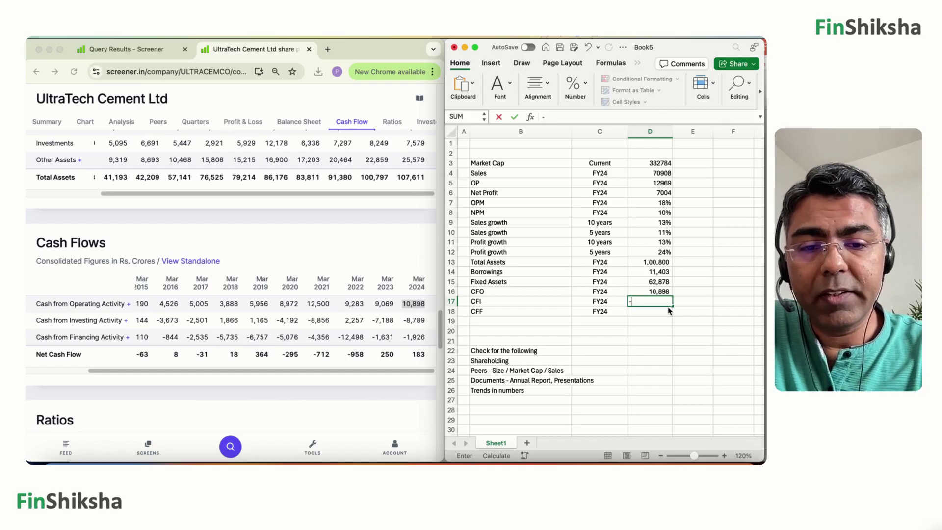
type("8789")
key("Return")
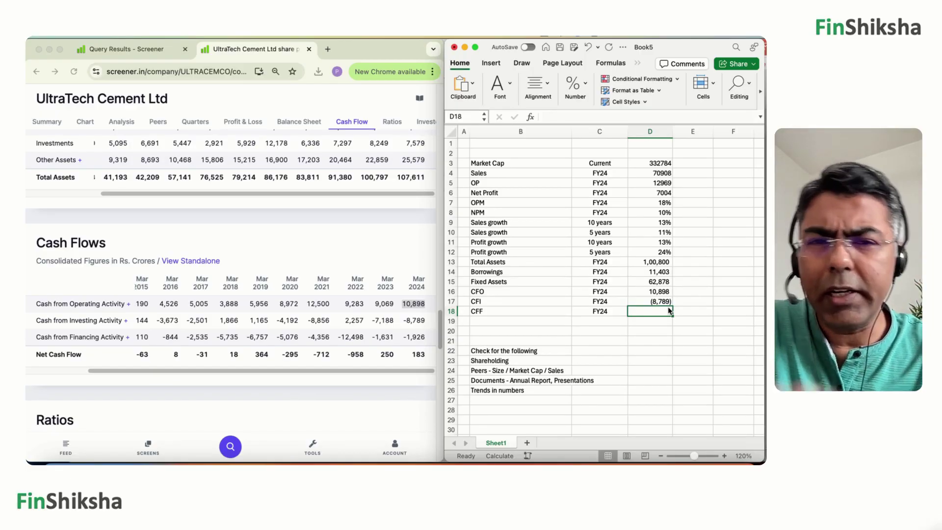
type("-")
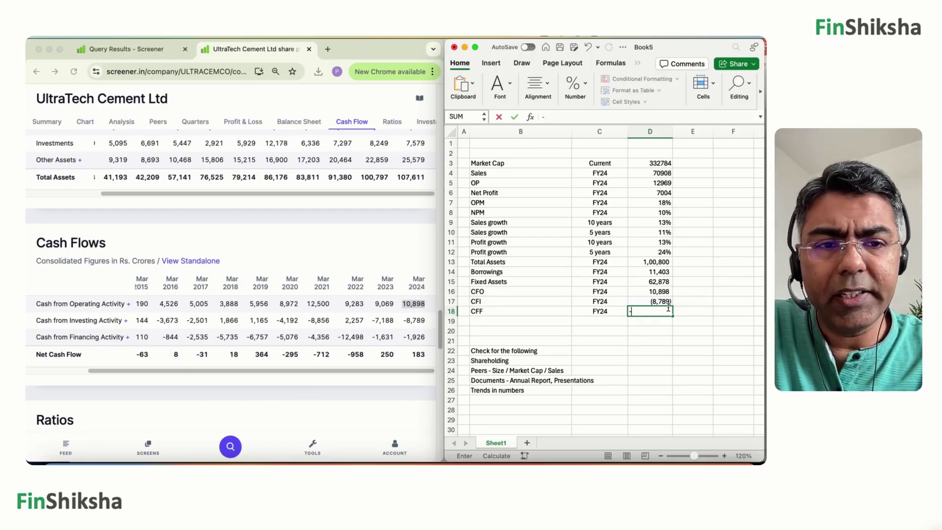
type("1926")
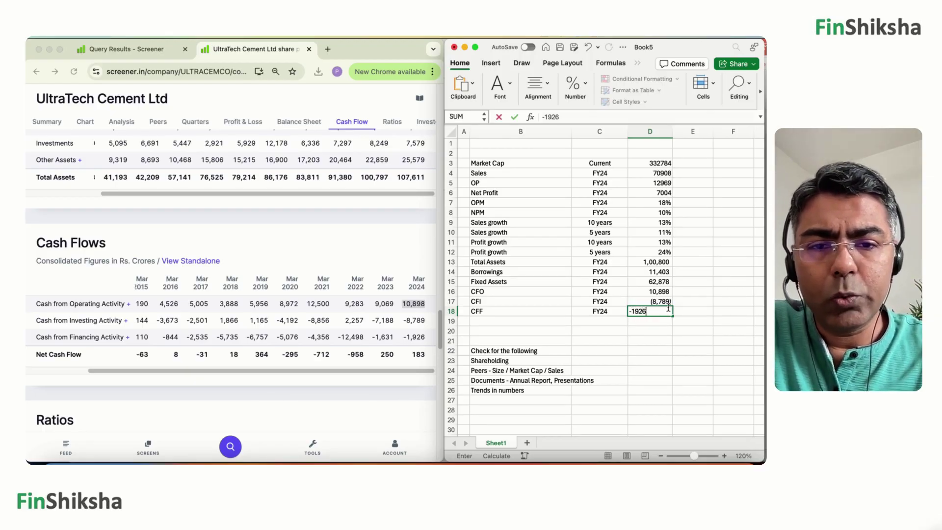
key("Return")
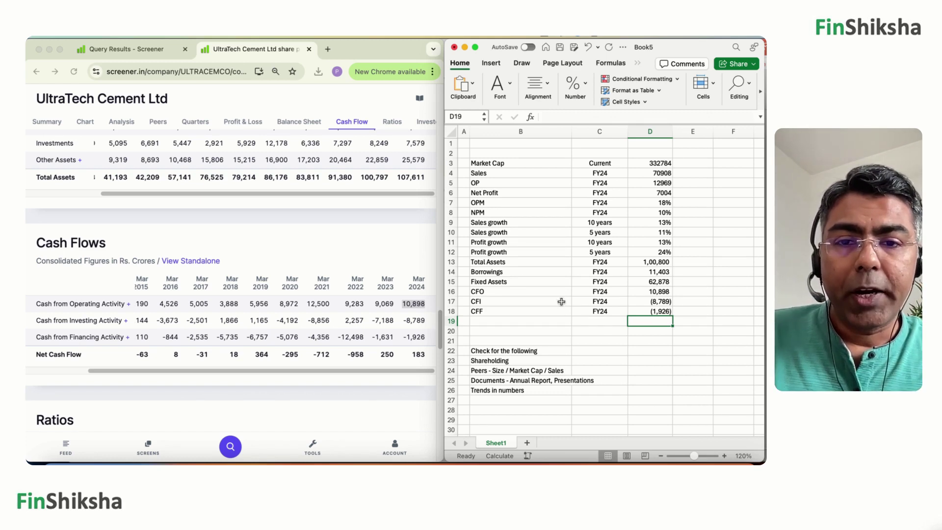
Step: Examine the cash flow trends on Screener: operating activity for 2018 to 2024, and investing and financing activity for 2021 to 2024
left_click(217, 305)
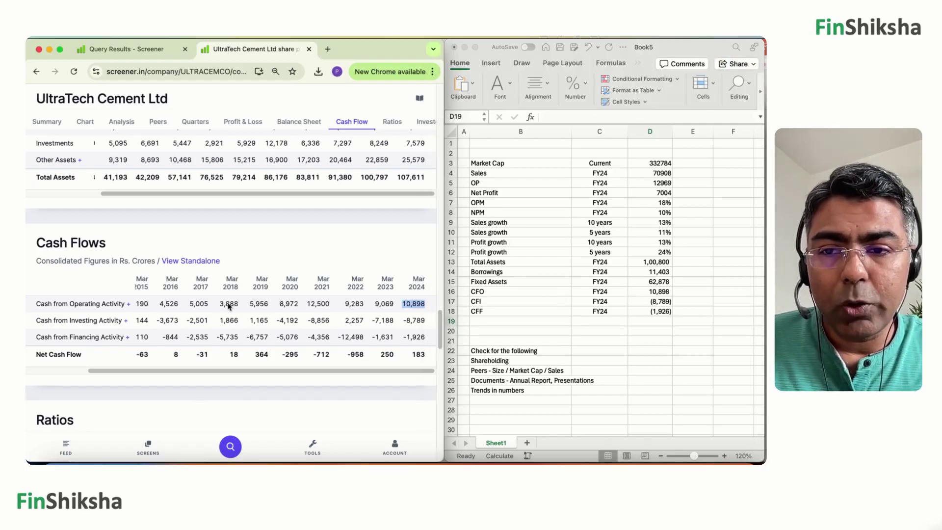
left_click(220, 305)
left_click_drag(220, 305, 429, 305)
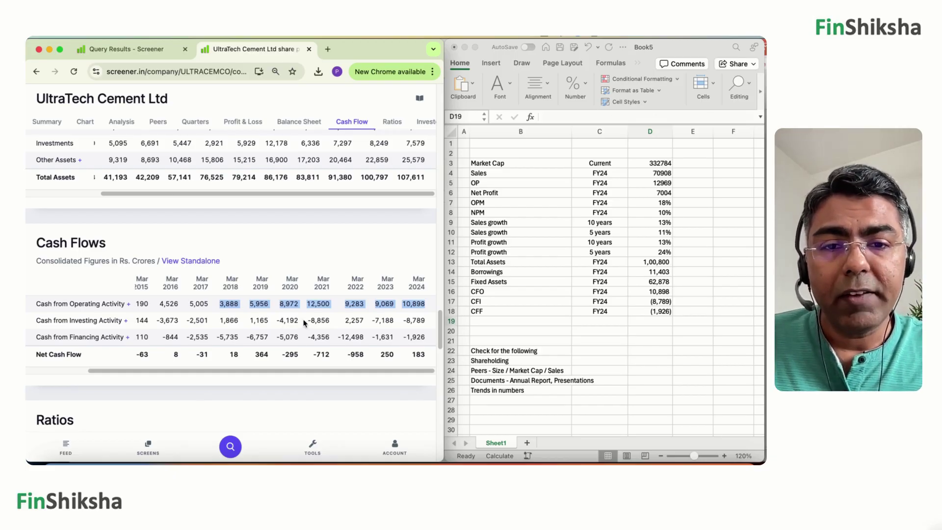
left_click_drag(307, 322, 429, 324)
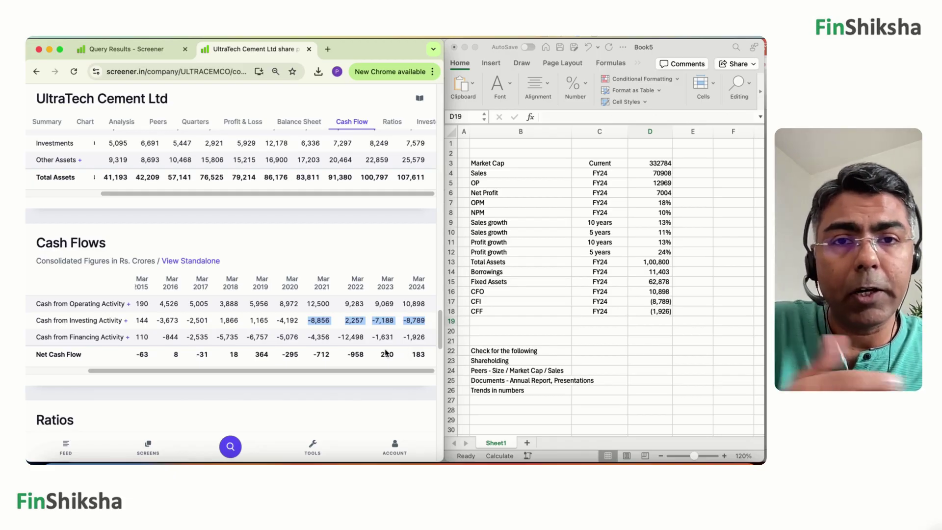
left_click(308, 336)
left_click_drag(308, 337, 423, 340)
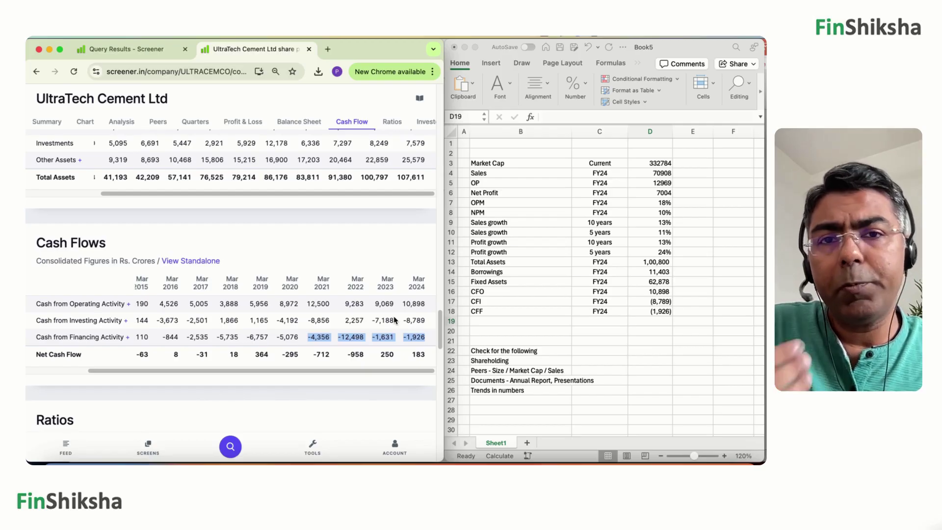
Step: Review UltraTech's Borrowings in the Balance Sheet from Mar 2019 to Mar 2024, along with the Sep 2024 figure
scroll(394, 320, "up", 5)
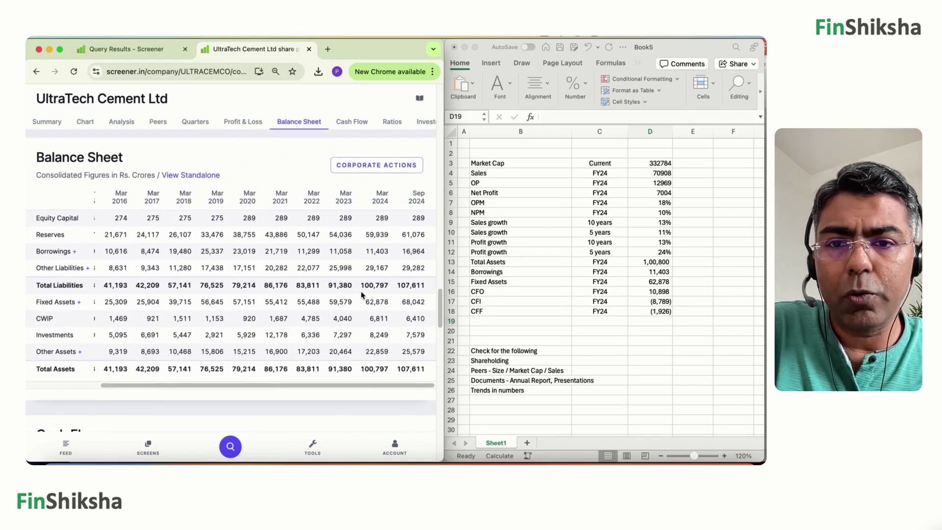
left_click_drag(201, 251, 383, 252)
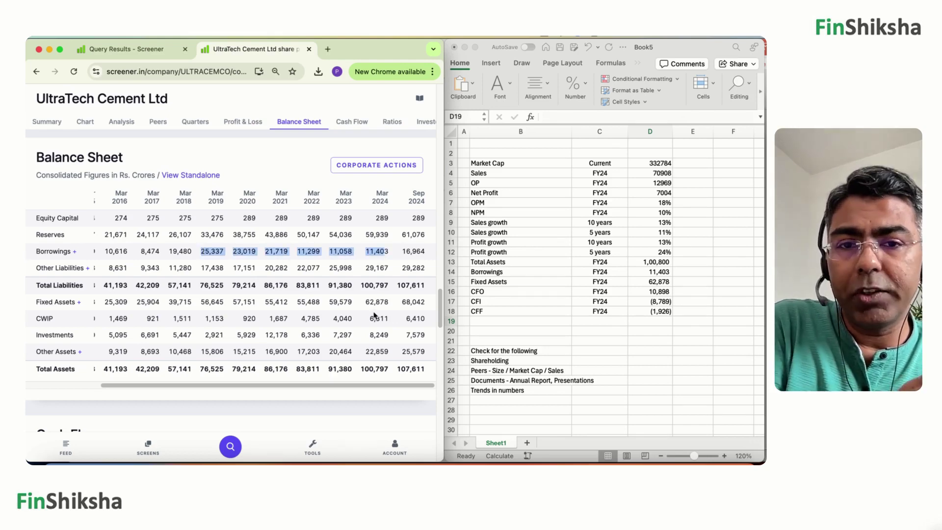
double_click(414, 252)
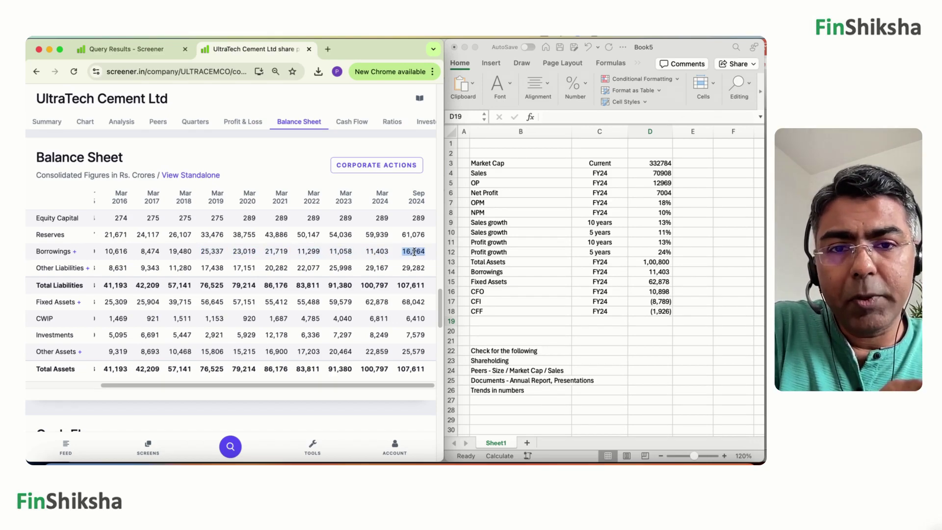
left_click(374, 252)
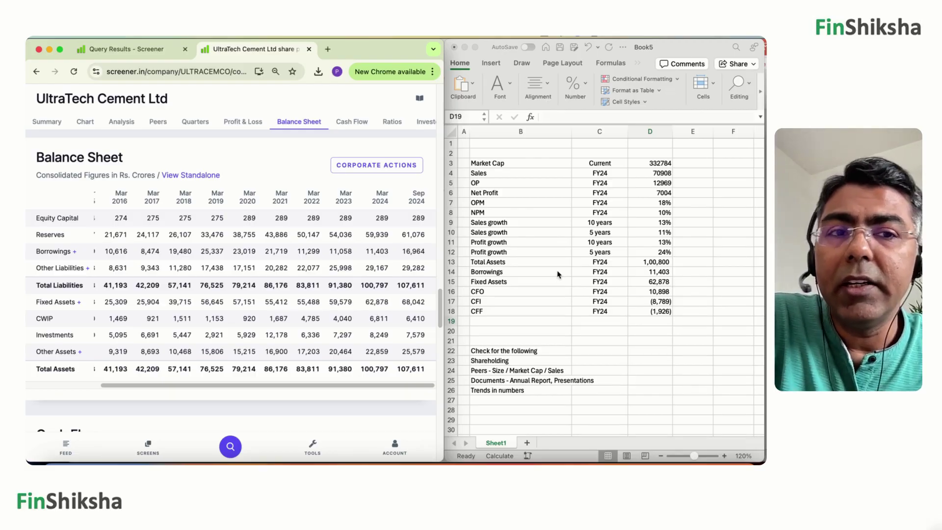
Step: Format the market cap, sales, OP and net profit values in cells D3 to D6 with comma separators and no decimals
left_click(652, 168)
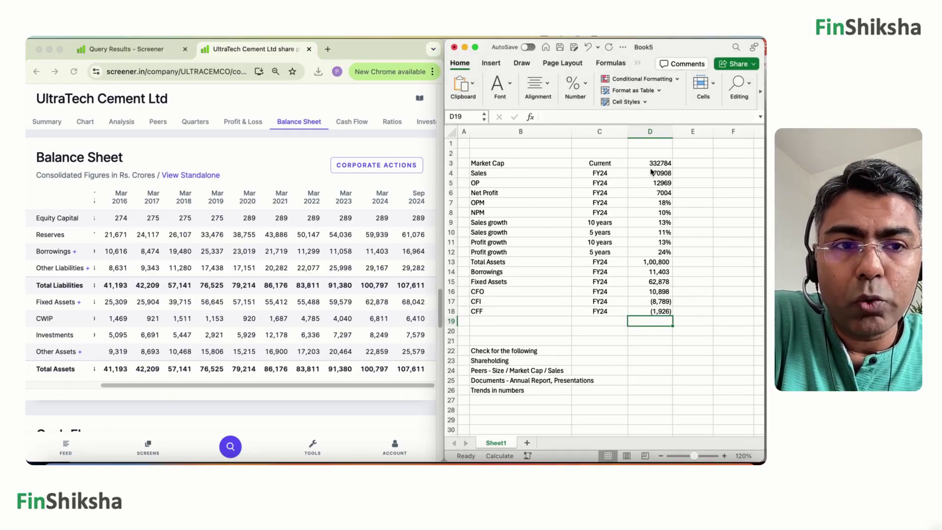
left_click(651, 190)
left_click_drag(655, 164, 653, 192)
left_click(574, 86)
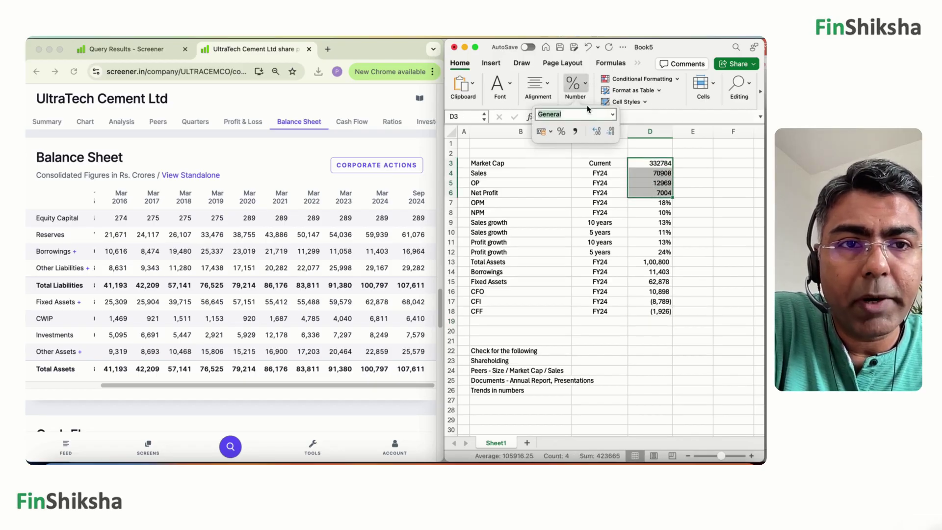
left_click(575, 130)
left_click(608, 132)
left_click(609, 132)
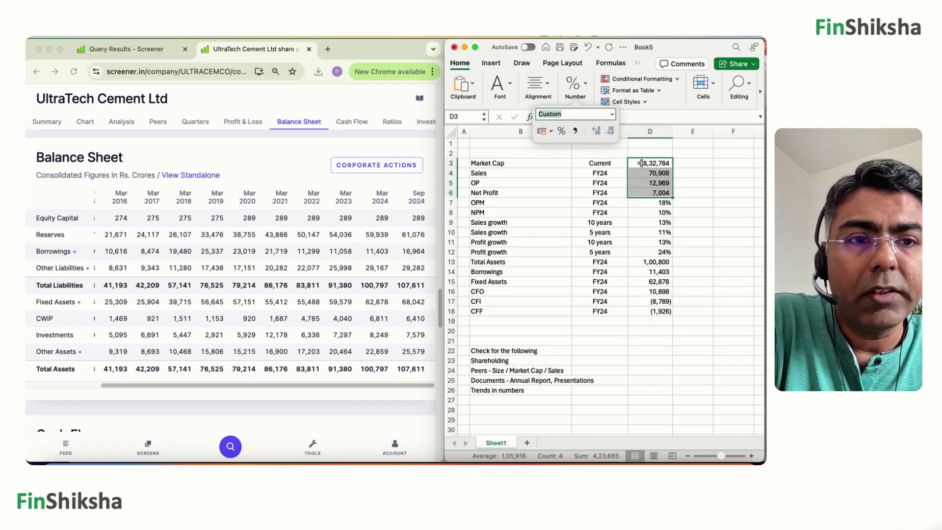
left_click(650, 182)
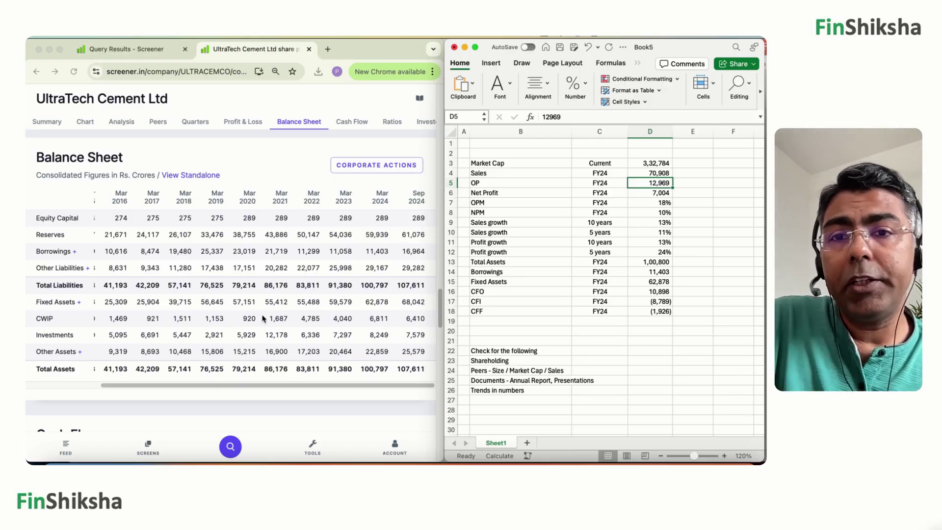
Step: Review UltraTech's quarterly shareholding pattern and examine the market cap and sales of Ambuja Cements and Shree Cement in the peer comparison
scroll(234, 310, "down", 15)
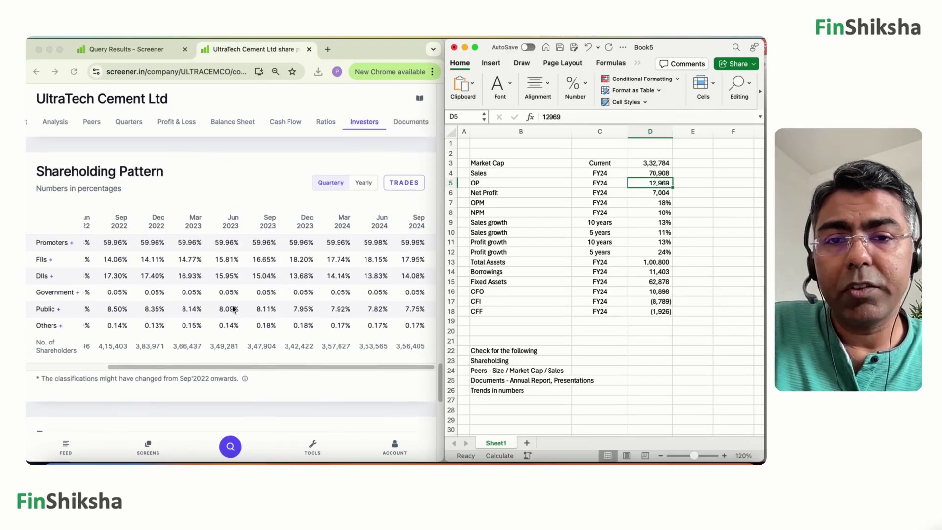
scroll(235, 310, "up", 1)
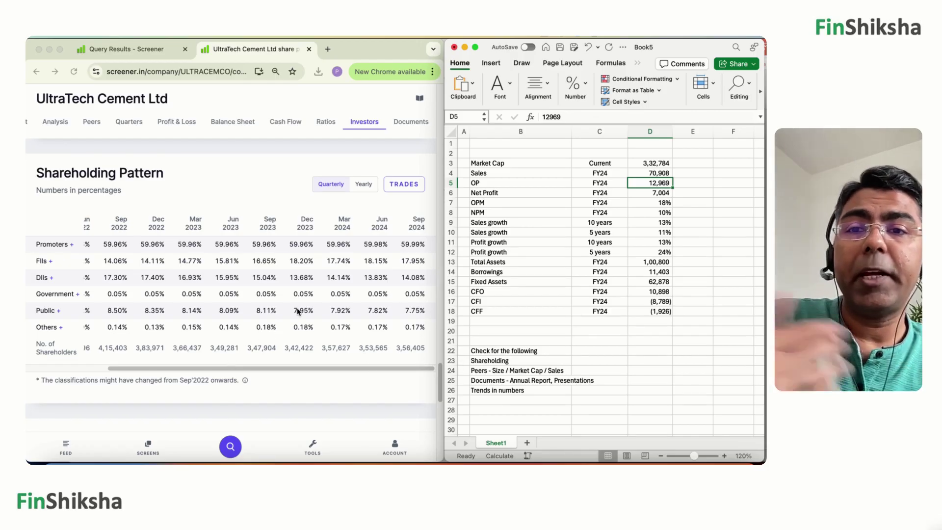
left_click(84, 126)
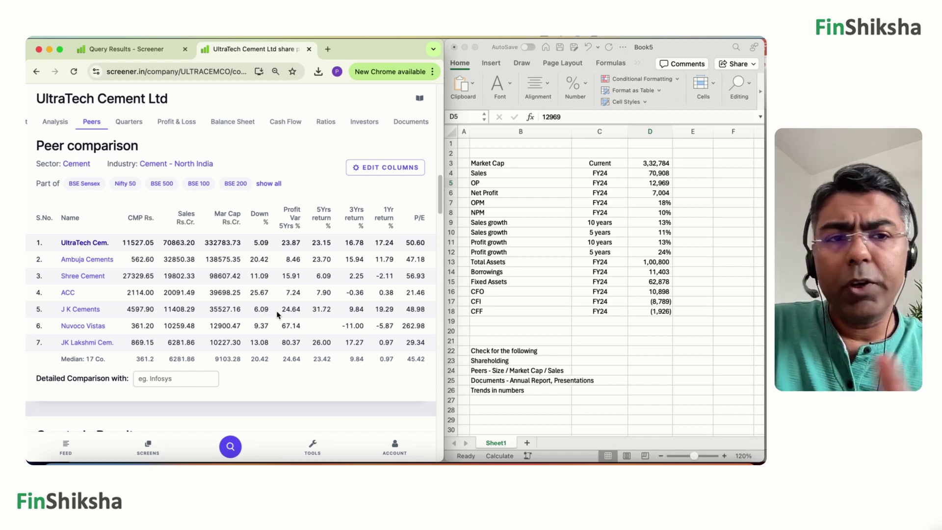
double_click(218, 256)
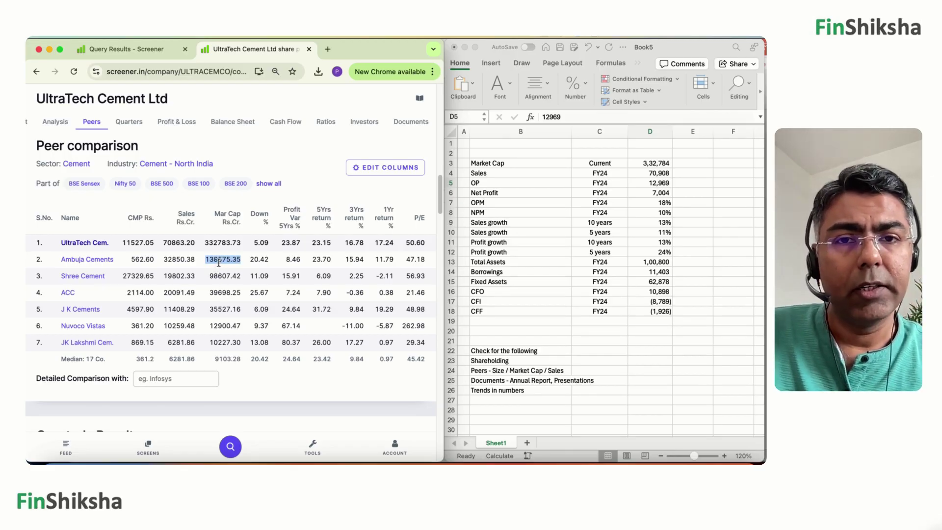
double_click(182, 259)
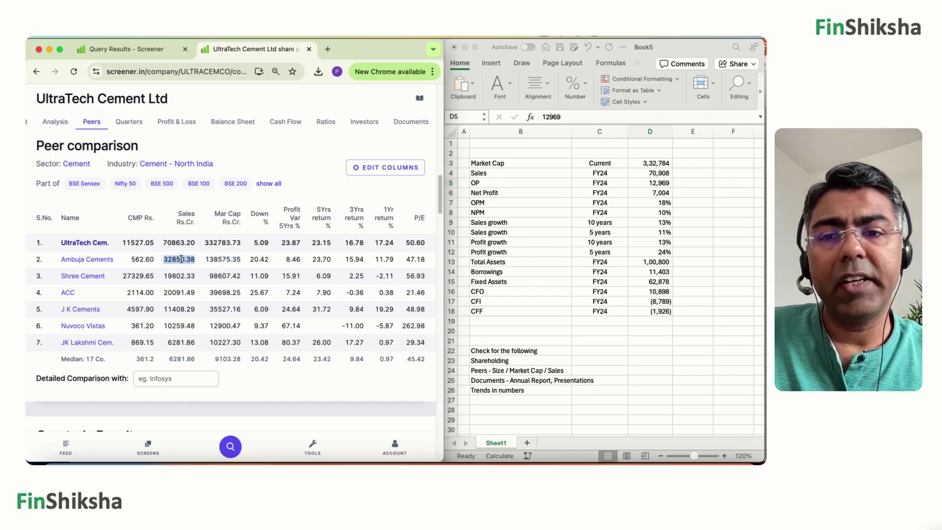
double_click(221, 276)
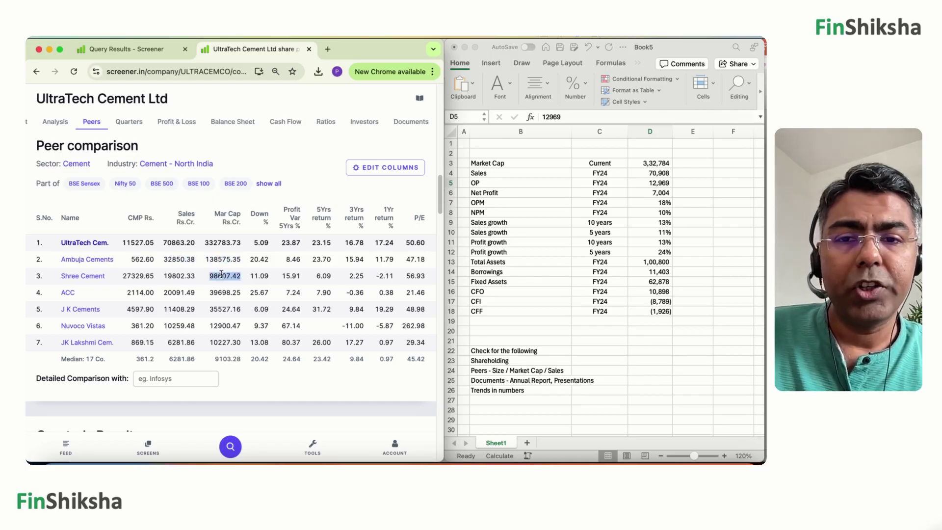
double_click(180, 275)
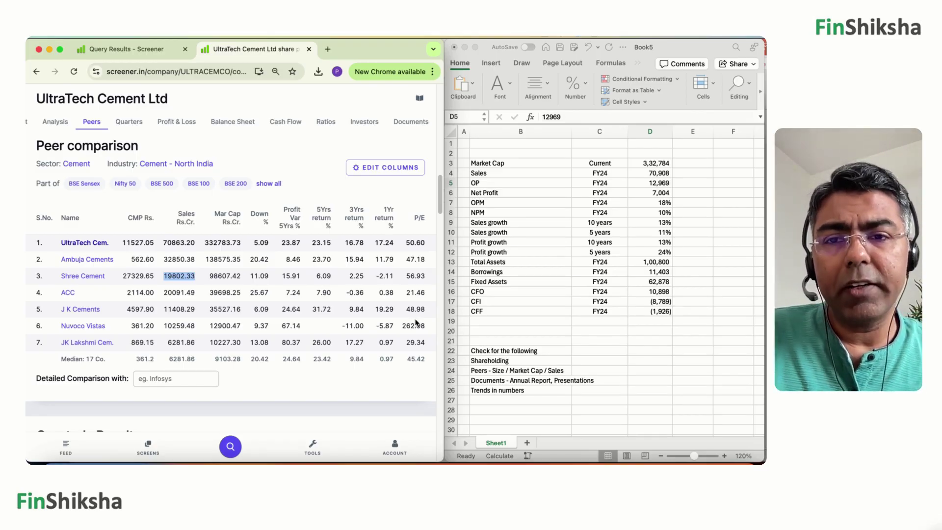
Step: Add the OPM ratio as a column of the peer comparison table and save the columns
left_click(411, 82)
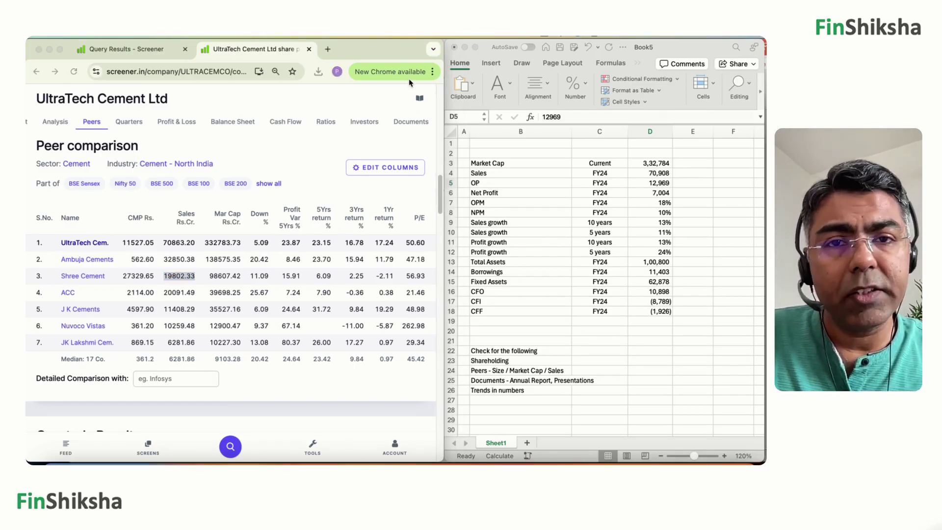
left_click(377, 170)
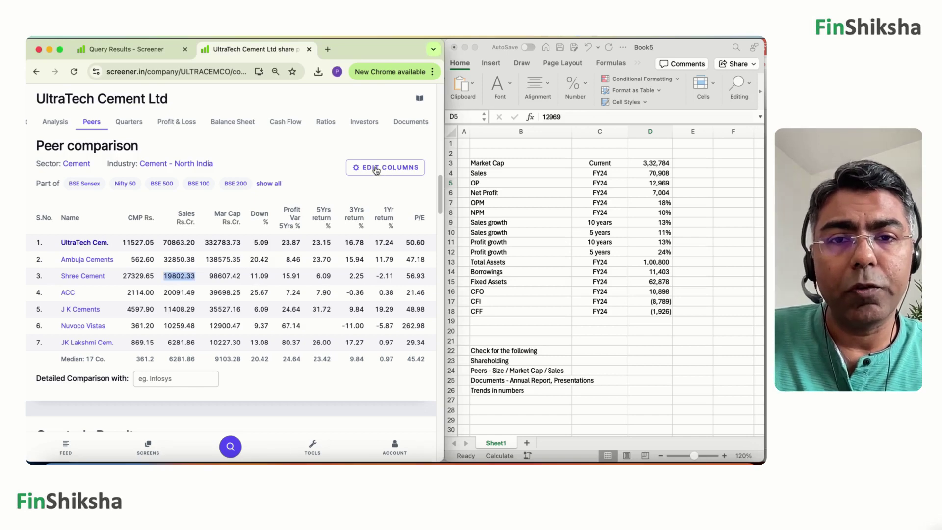
left_click(376, 170)
left_click(86, 296)
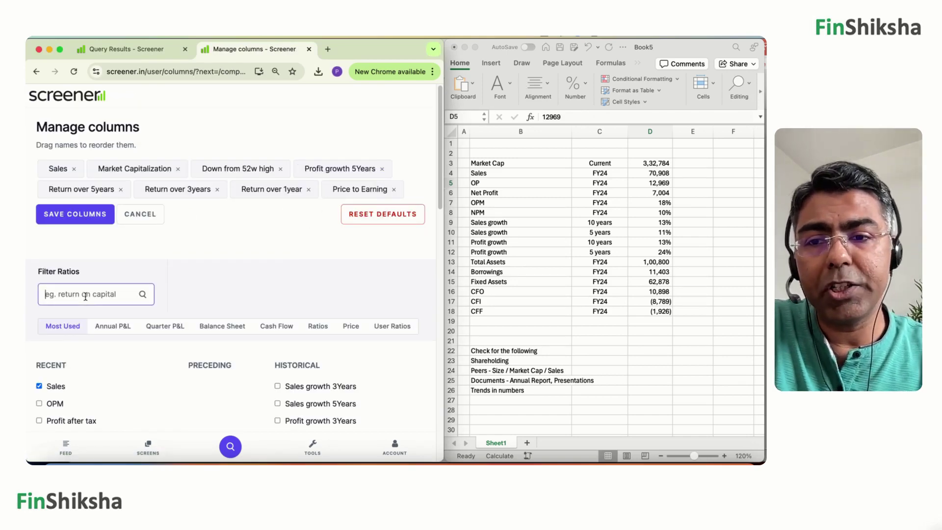
type("opm")
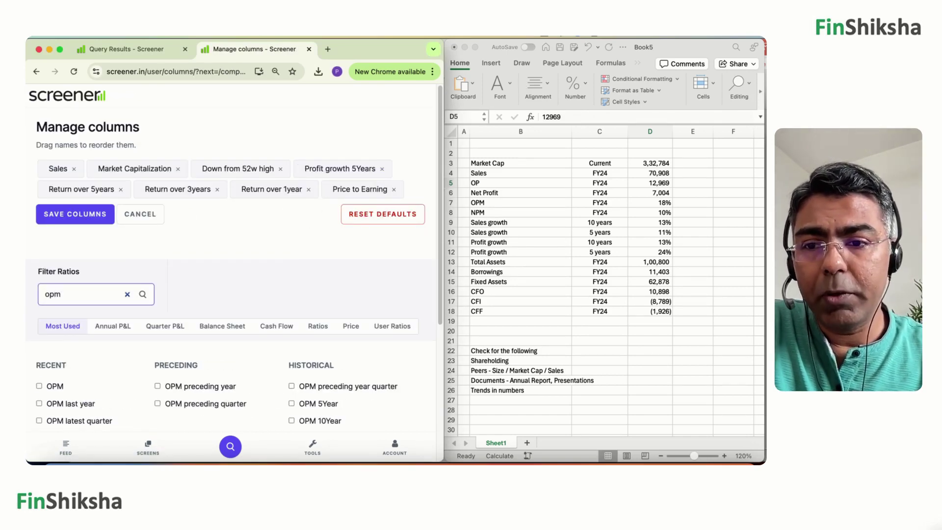
left_click(40, 386)
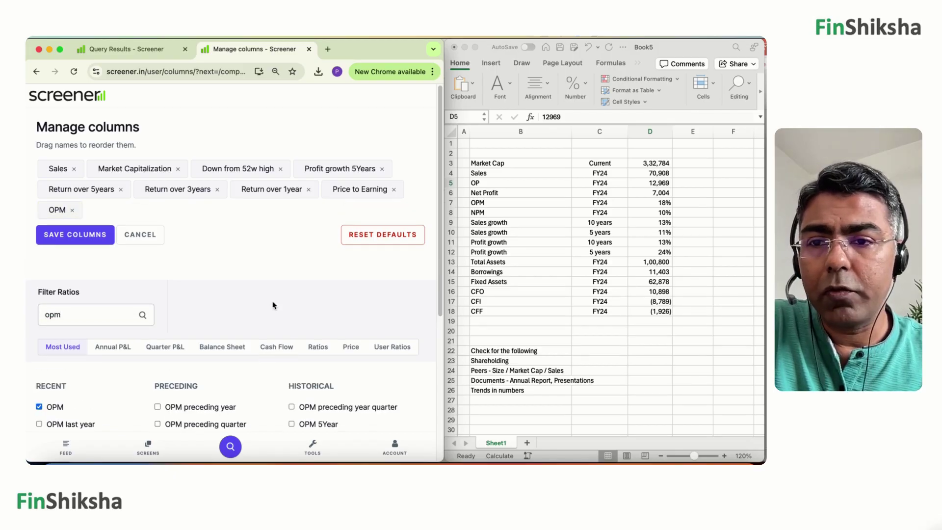
left_click(74, 235)
scroll(300, 285, "right", 1)
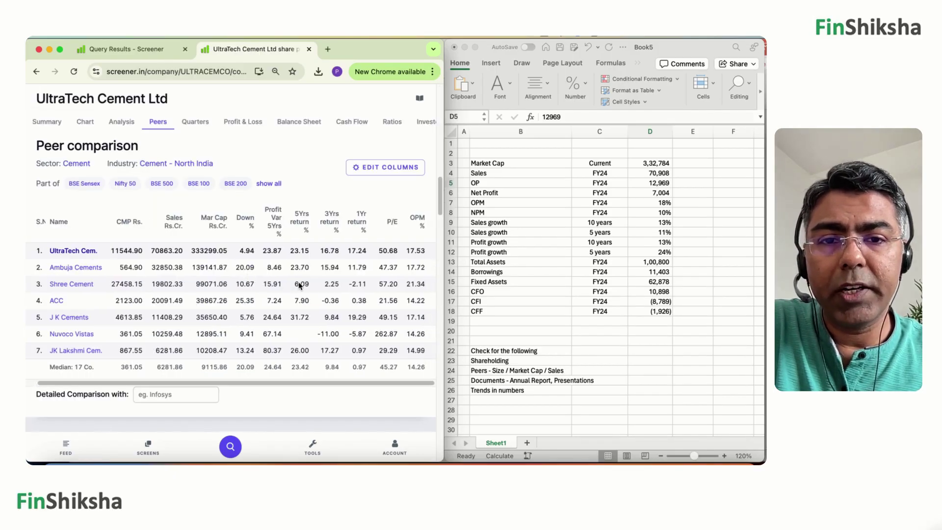
Step: Compare the OPM of Shree Cement with that of UltraTech Cement in the peer comparison
left_click(474, 115)
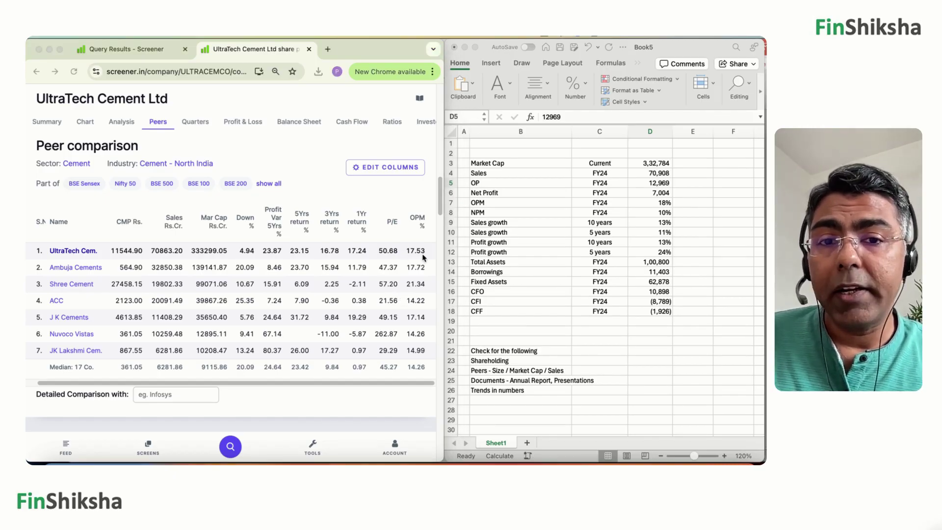
double_click(414, 284)
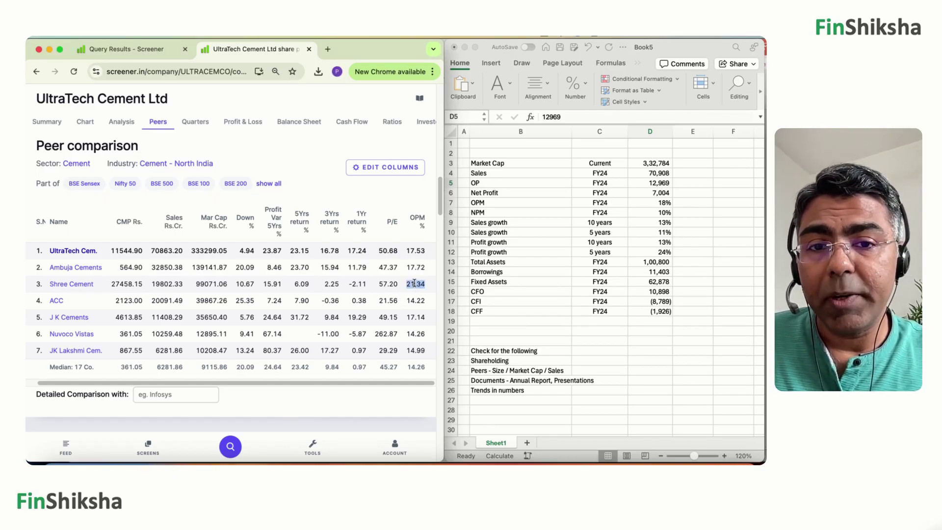
double_click(415, 251)
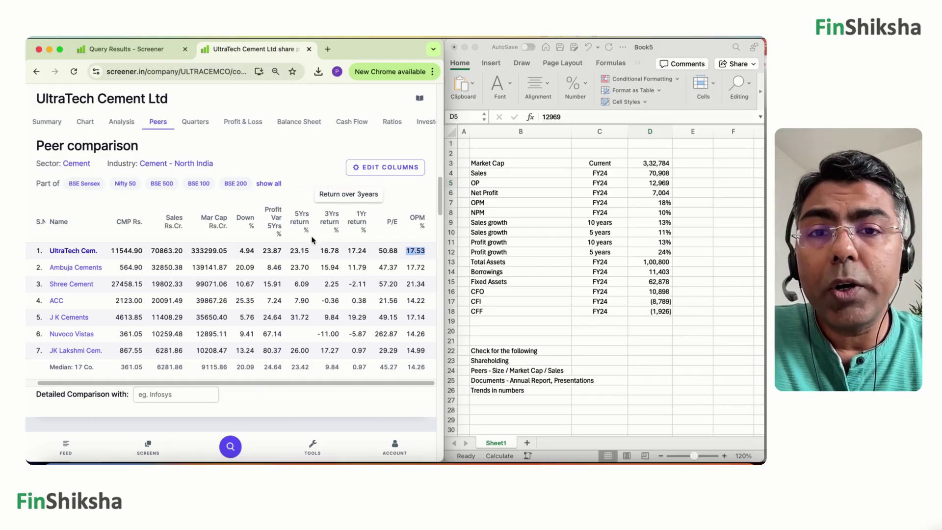
Step: Look through UltraTech's shareholding pattern and its documents, including the annual reports, credit ratings and concalls
scroll(278, 131, "right", 1)
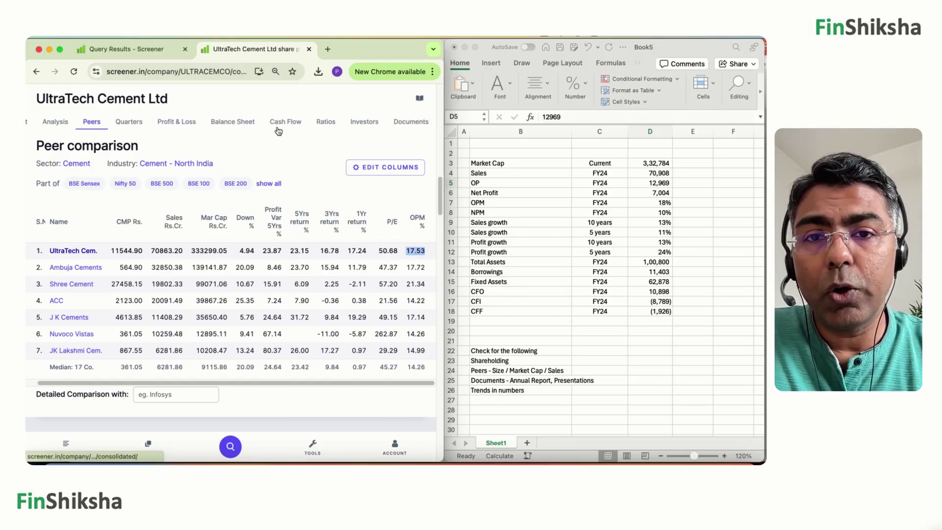
left_click(361, 123)
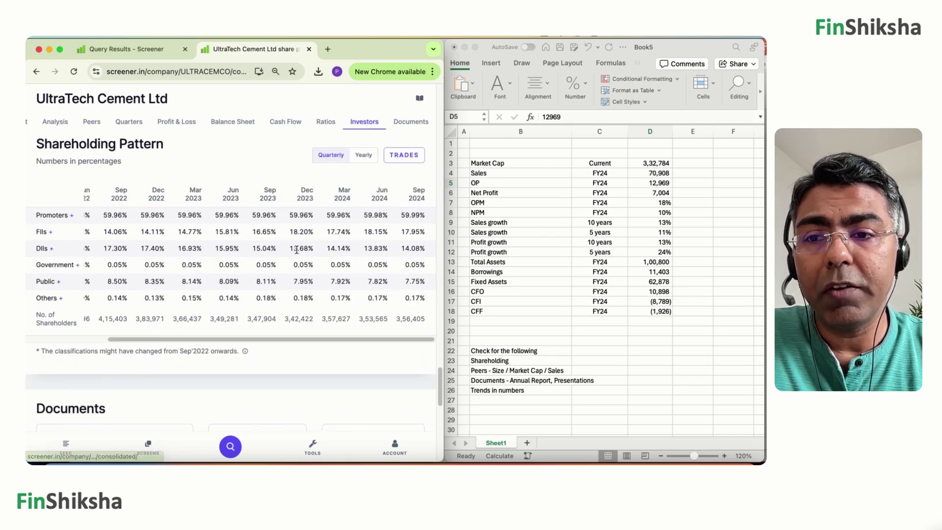
scroll(297, 253, "down", 5)
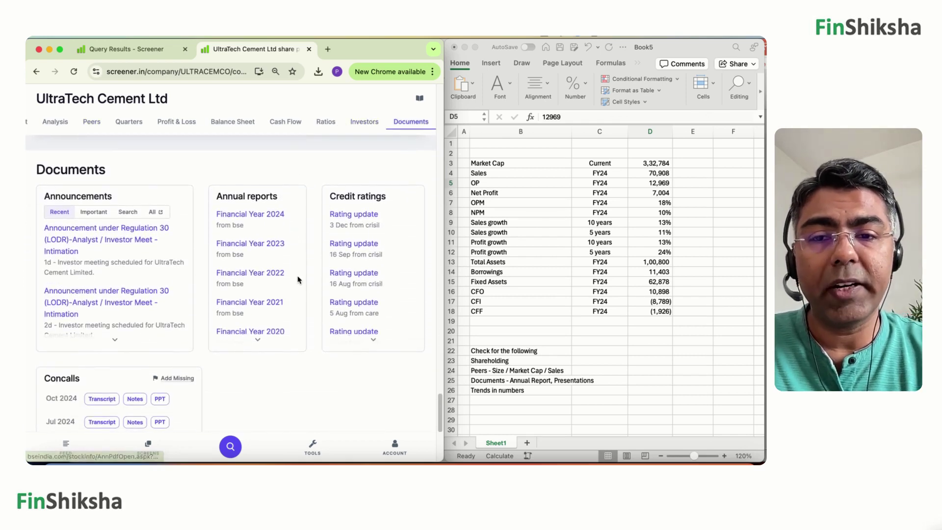
scroll(298, 268, "down", 1)
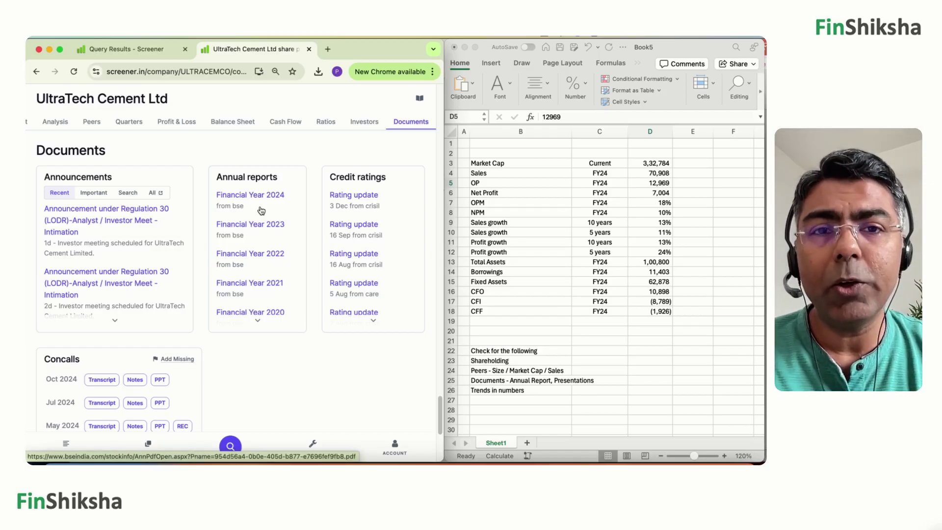
scroll(245, 206, "down", 2)
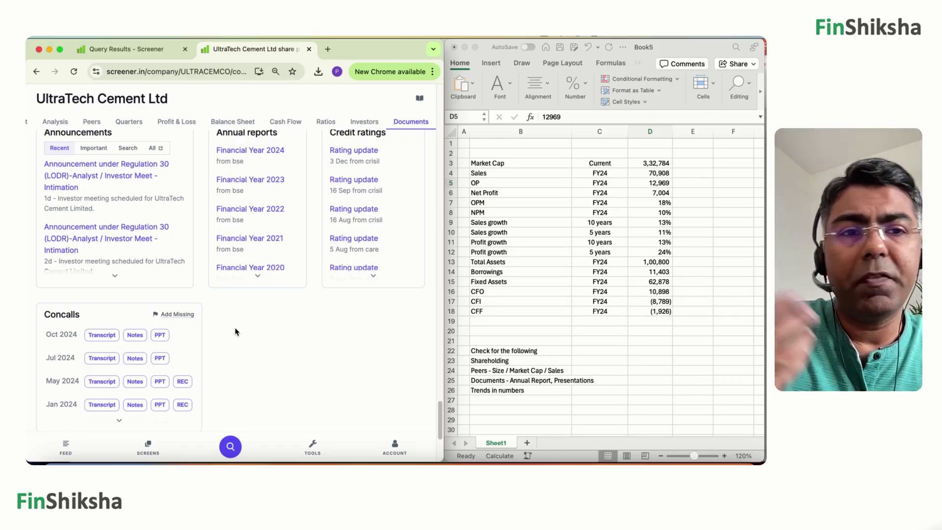
Step: Search Screener for "hero" and open the Hero MotoCorp Ltd company page
left_click(230, 447)
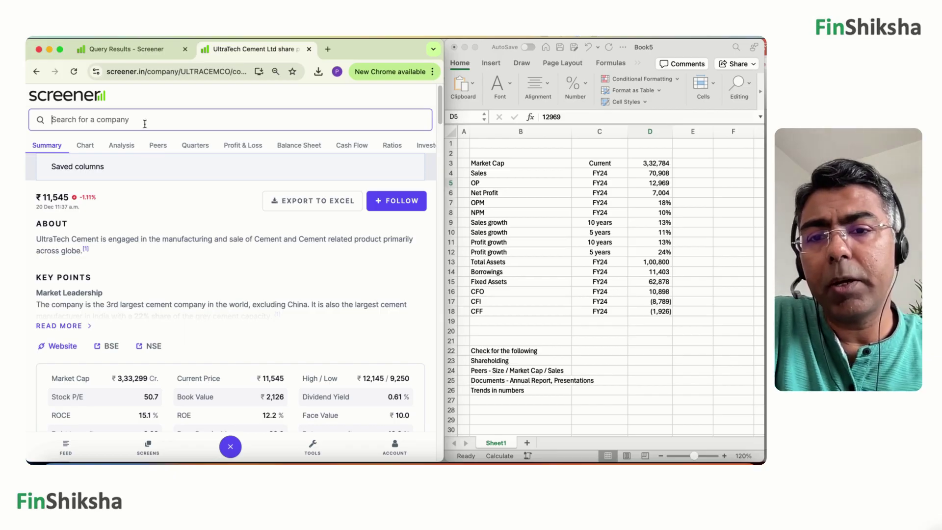
type("hero")
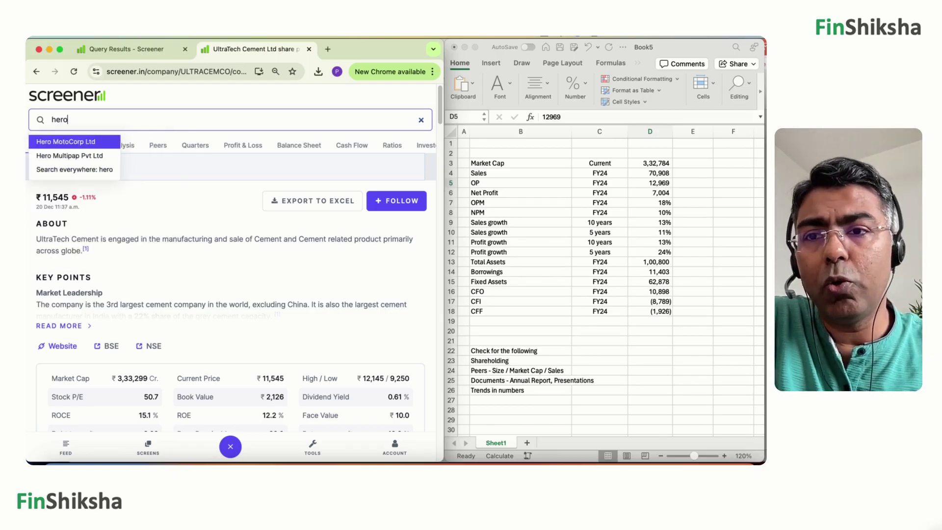
left_click(110, 142)
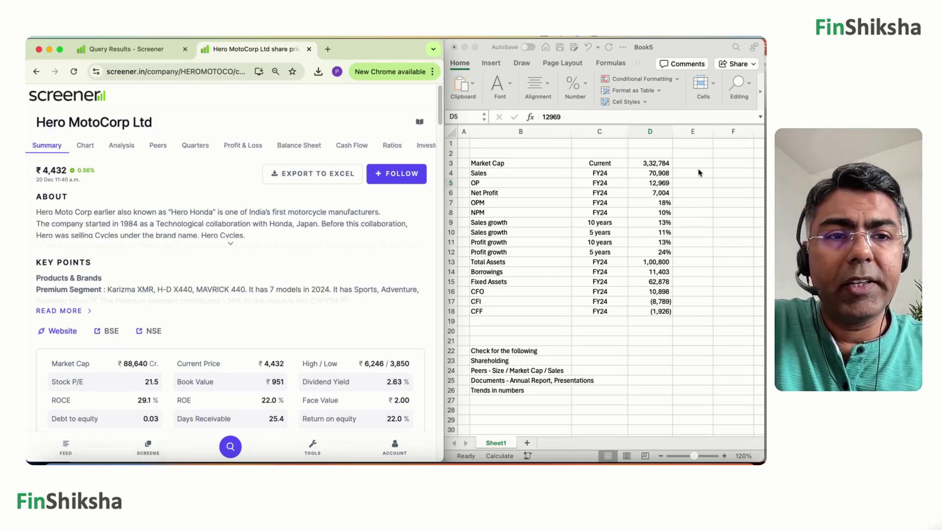
Step: Enter the column headings "Ultratech" in cell D2 and "Hero Moto" in cell E2 of the Excel sheet
left_click(660, 155)
left_click(659, 155)
type("Ul")
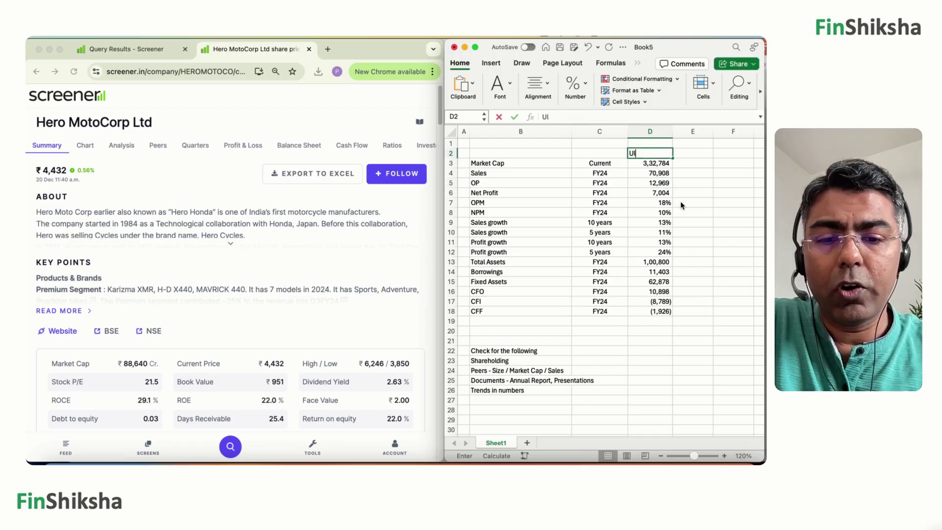
type("tratech")
key("Tab")
type("Her")
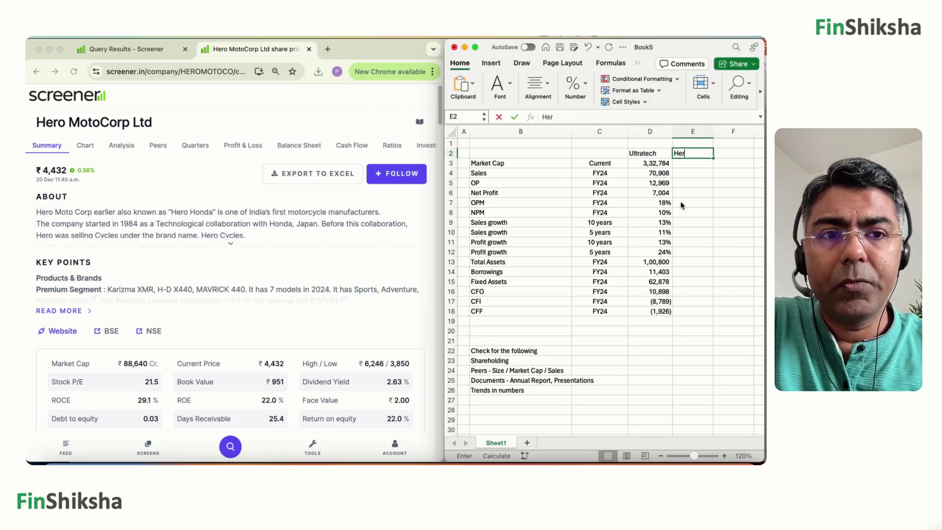
type("o Moto")
key("Return")
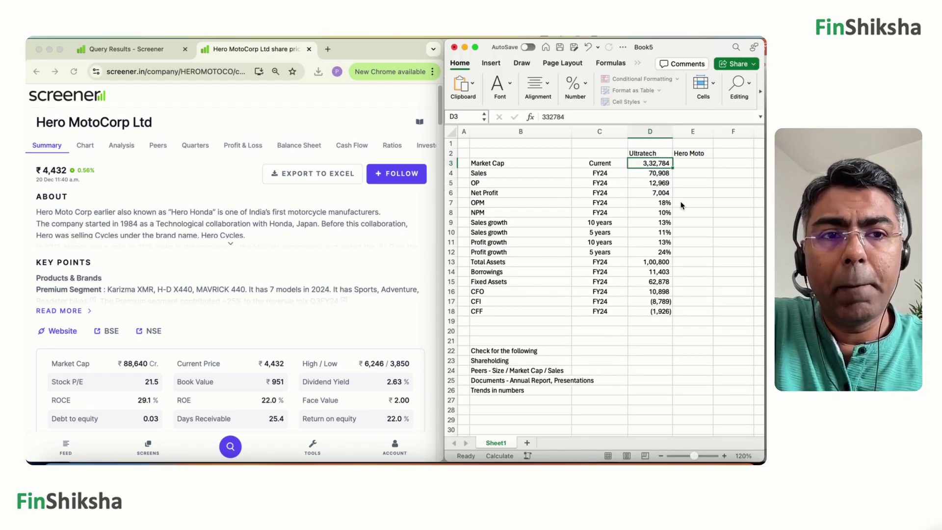
Step: Enter Hero MotoCorp's current market cap, 88600, in cell E3 of the Excel sheet
key("Right")
type("88600")
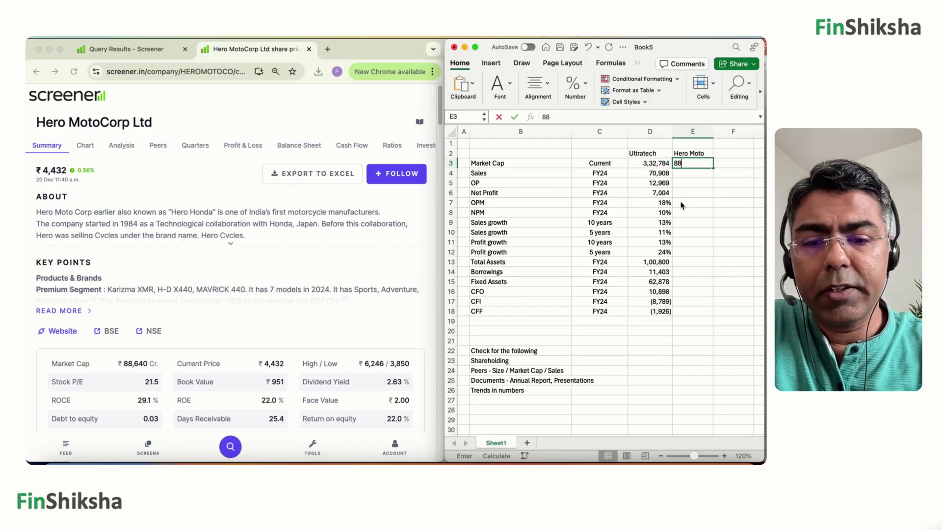
key("Return")
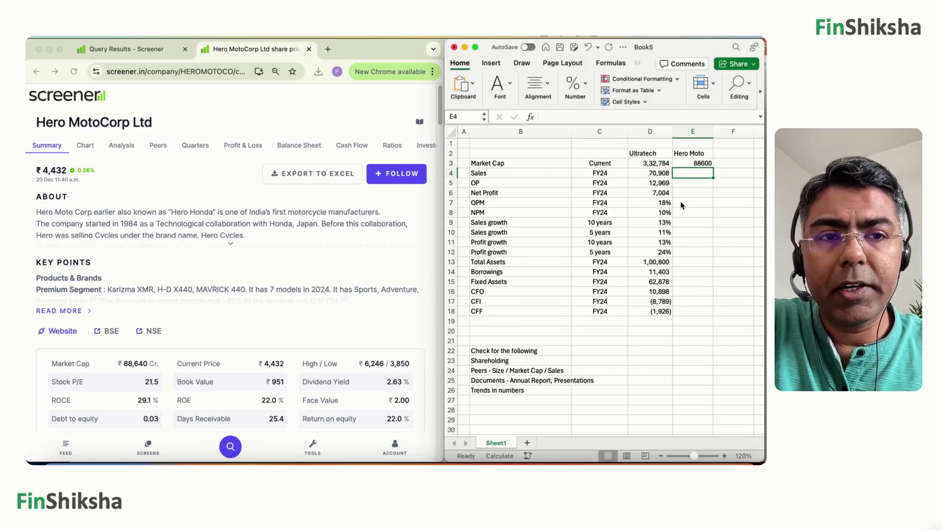
left_click(651, 163)
mouse_move(651, 163)
left_mouse_down()
mouse_move(651, 202)
mouse_move(651, 176)
left_mouse_up()
Step: Look up Hero MotoCorp's March 2024 sales in Screener's Profit & Loss statement and enter 37800 in cell E4
left_click(689, 173)
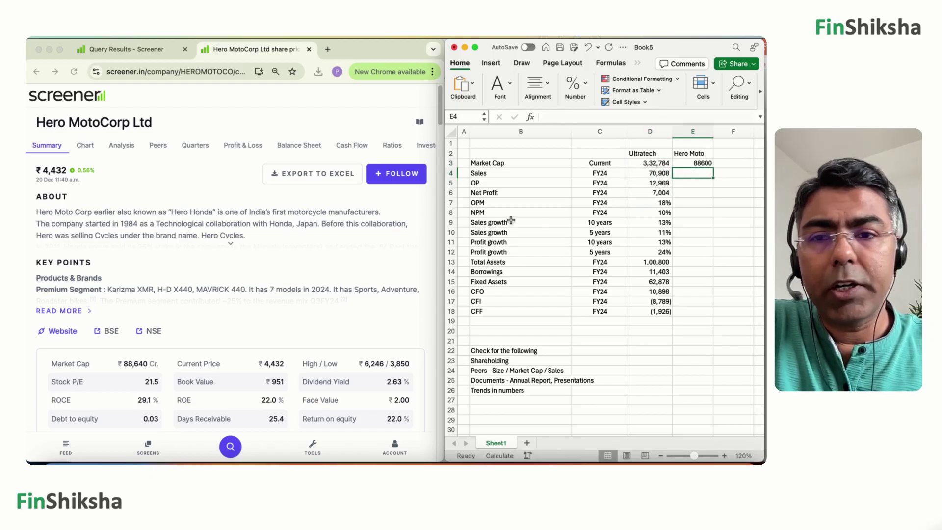
left_click(247, 145)
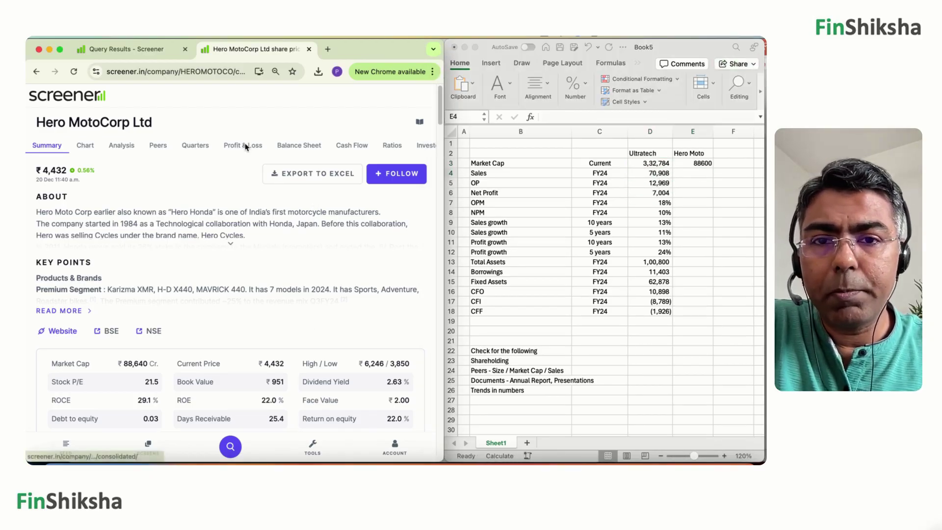
left_click(246, 145)
scroll(383, 220, "up", 1)
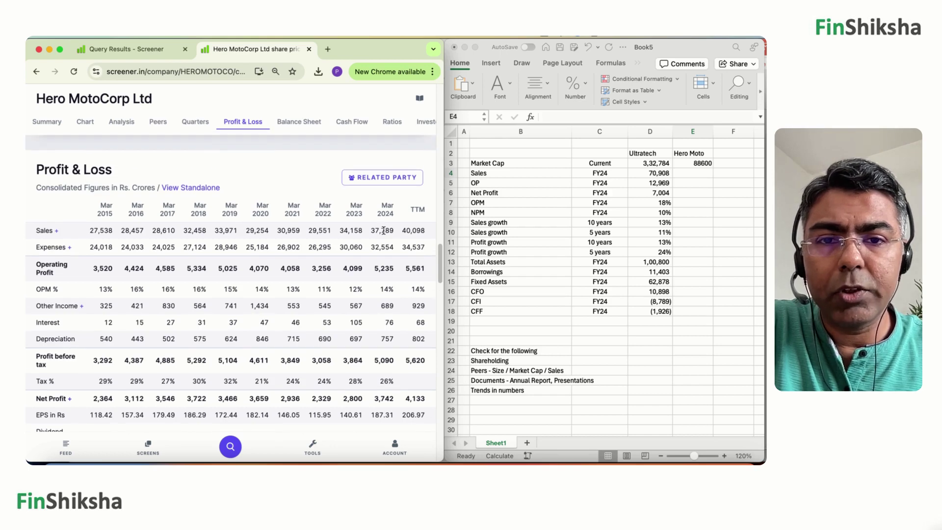
double_click(382, 230)
type("37800")
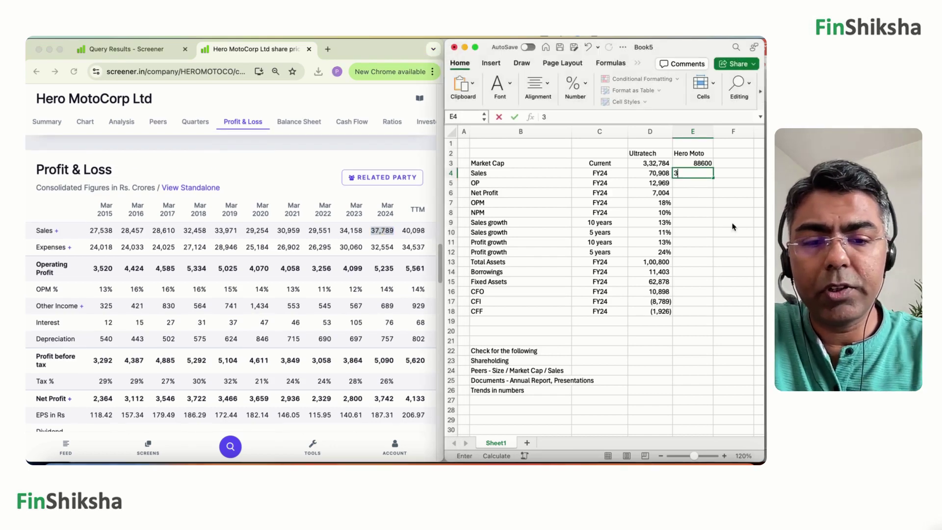
key("Return")
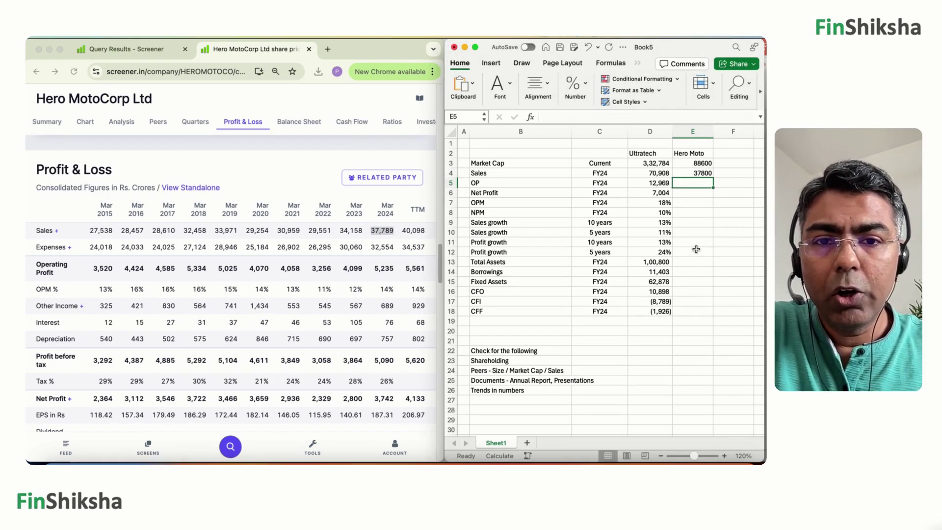
Step: Enter Hero MotoCorp's FY24 operating profit, 5235, in cell E5 and its net profit, 3742, in cell E6
type("52")
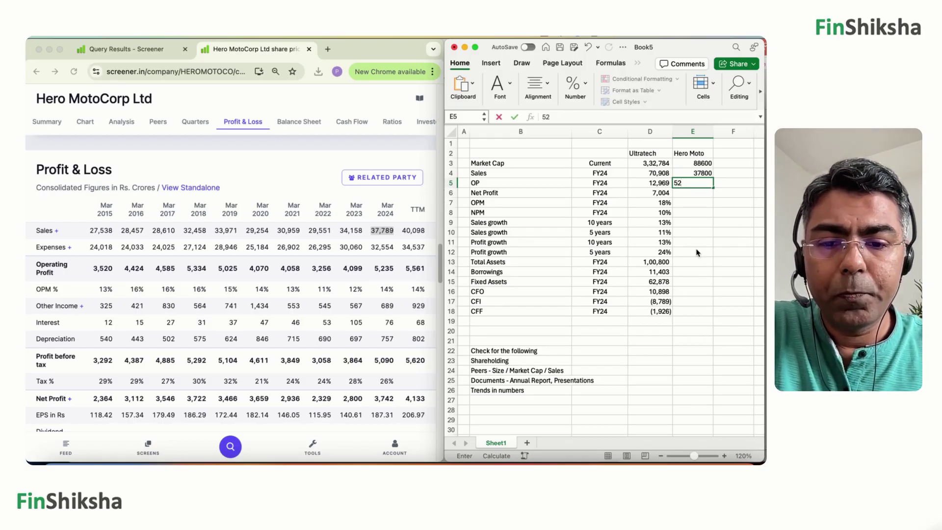
type("35")
key("Return")
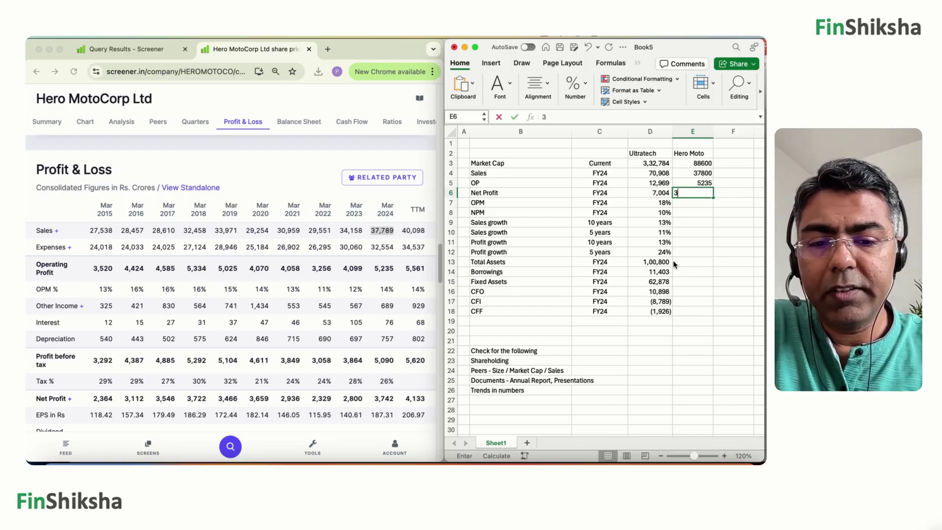
type("3742")
key("Return")
Step: Copy the Ultratech OPM and NPM formulas in D7:D8 to the Hero Moto column in E7:E8
key("Left")
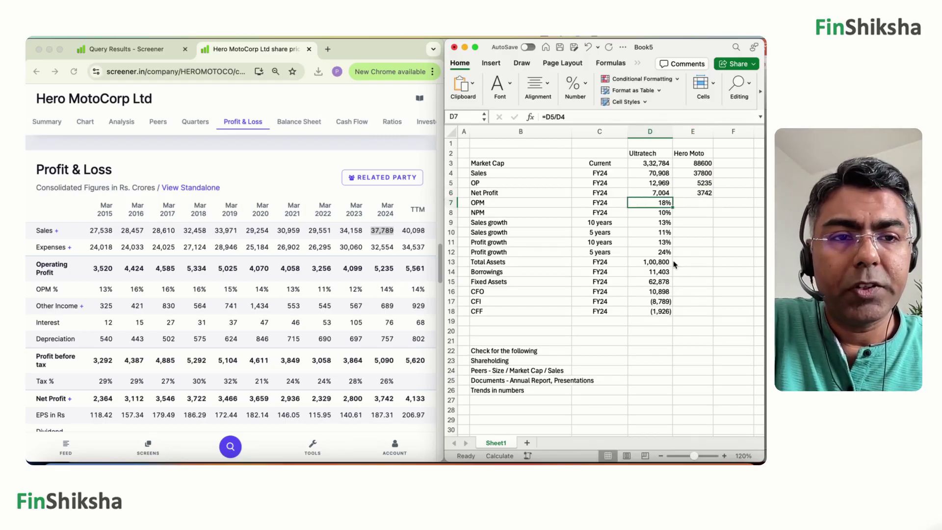
key("shift+Down")
key("shift+Down")
key("shift+Down")
key("shift+Down")
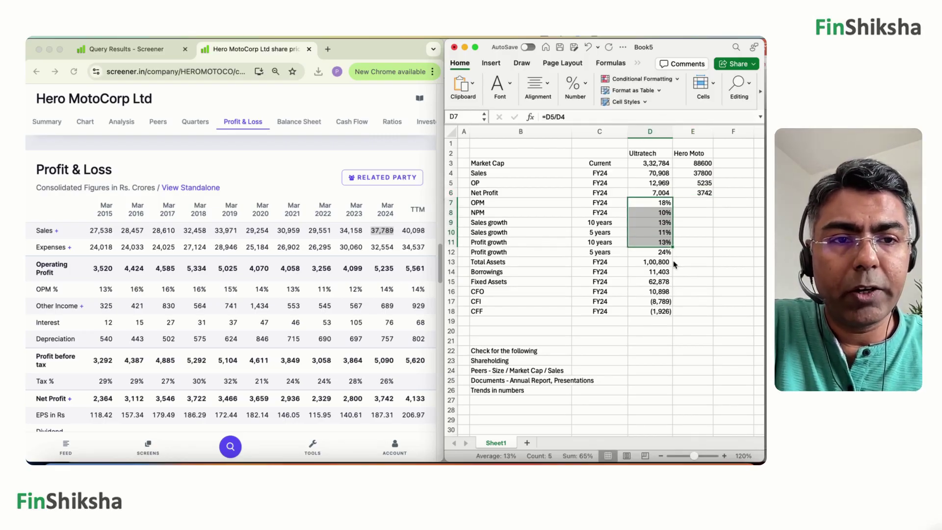
key("shift+Up")
key("shift+Up")
key("shift+Up")
key("super+c")
key("Right")
key("super+v")
key("Down")
key("Down")
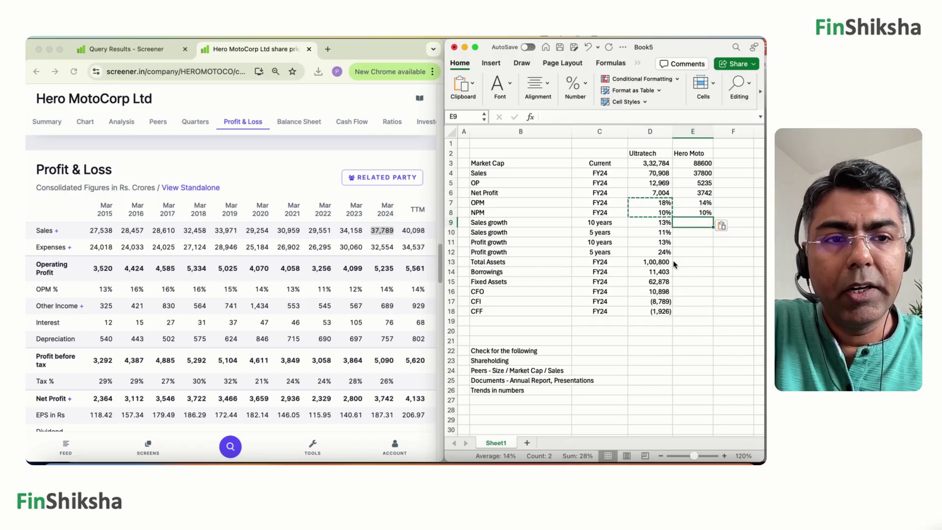
Step: Enter Hero MotoCorp's compounded sales growth from Screener: 4% for 10 years in E9 and 2% for 5 years in E10
scroll(299, 319, "down", 5)
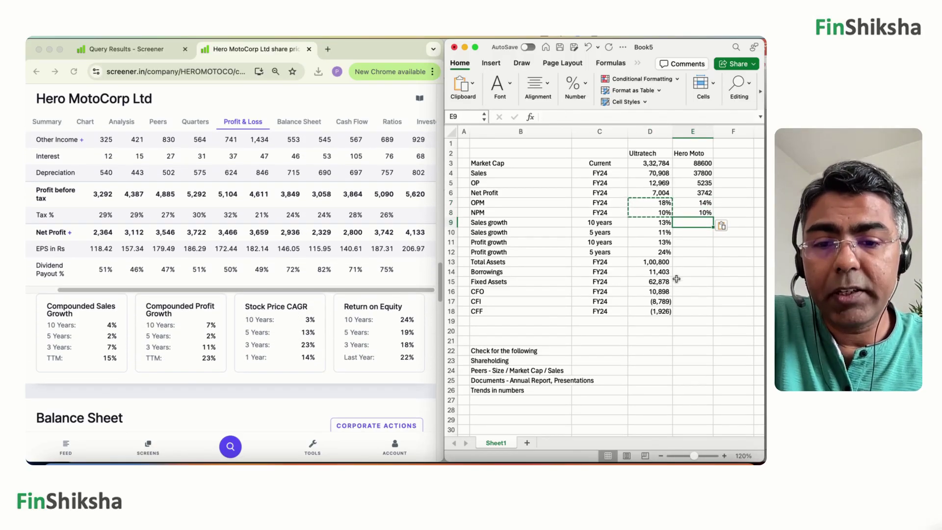
type("4%")
key("Return")
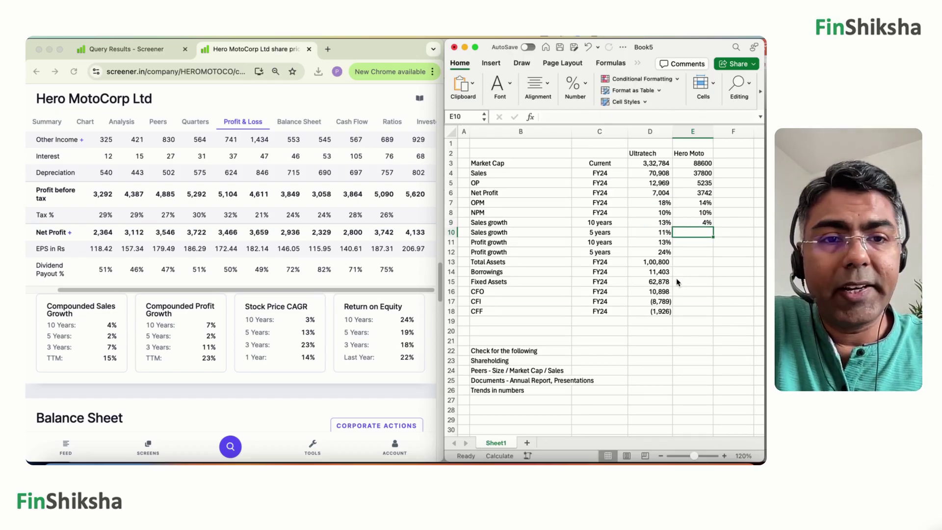
type("2%")
key("Return")
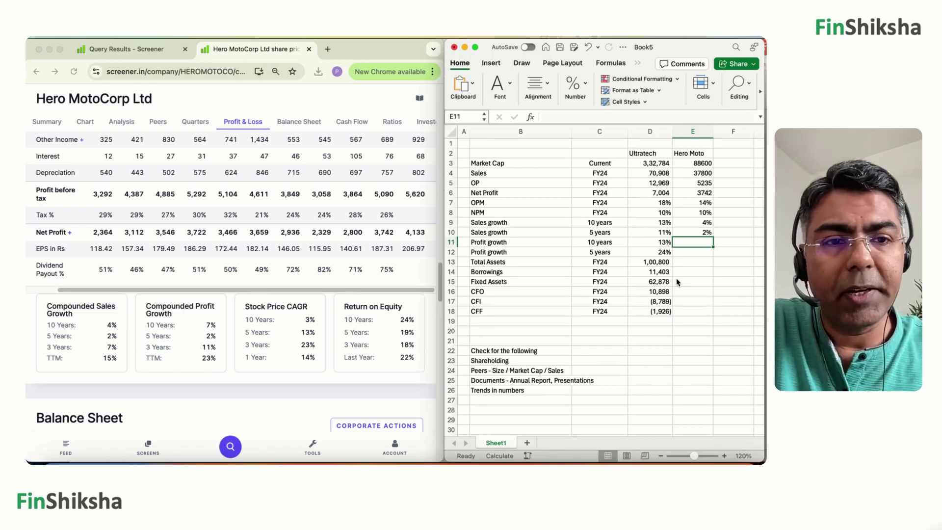
Step: Enter Hero MotoCorp's compounded profit growth: 7% for 10 years in E11 and 2% for 5 years in E12
type("7%")
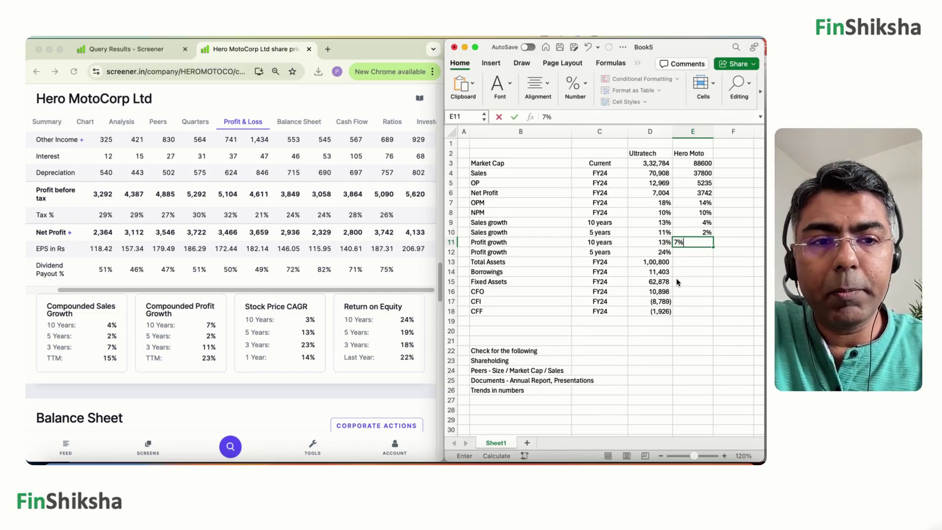
key("Return")
type("2%")
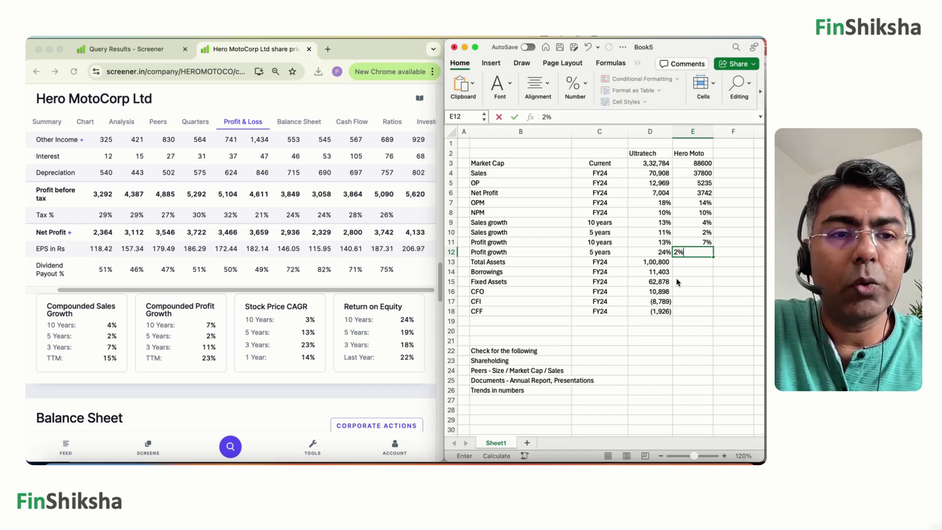
key("Return")
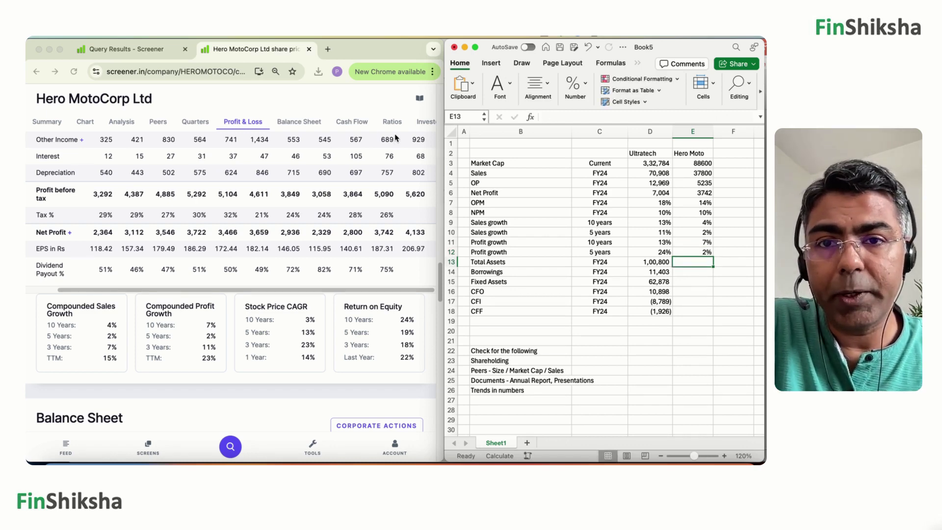
Step: Show Hero MotoCorp's balance sheet on Screener and enter the March 2024 total assets, 26153, in cell E13
left_click(302, 127)
left_click(300, 126)
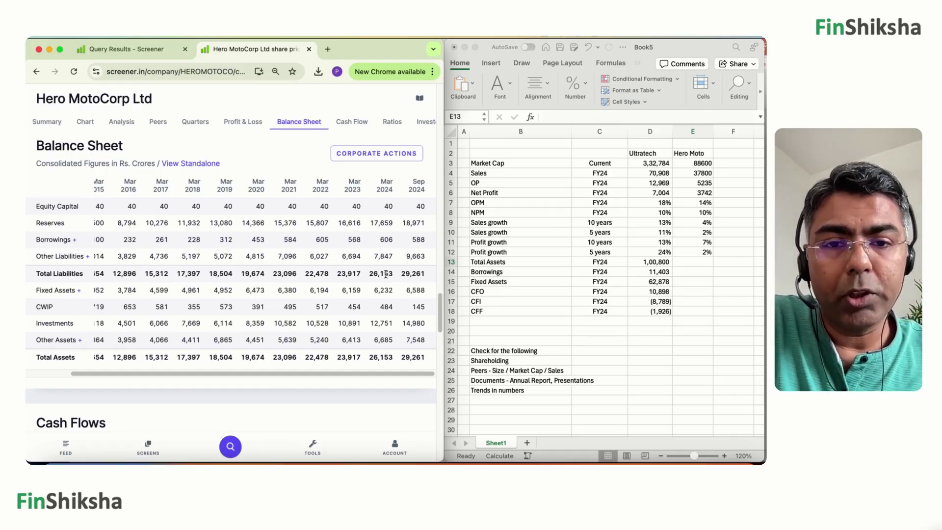
left_click(690, 265)
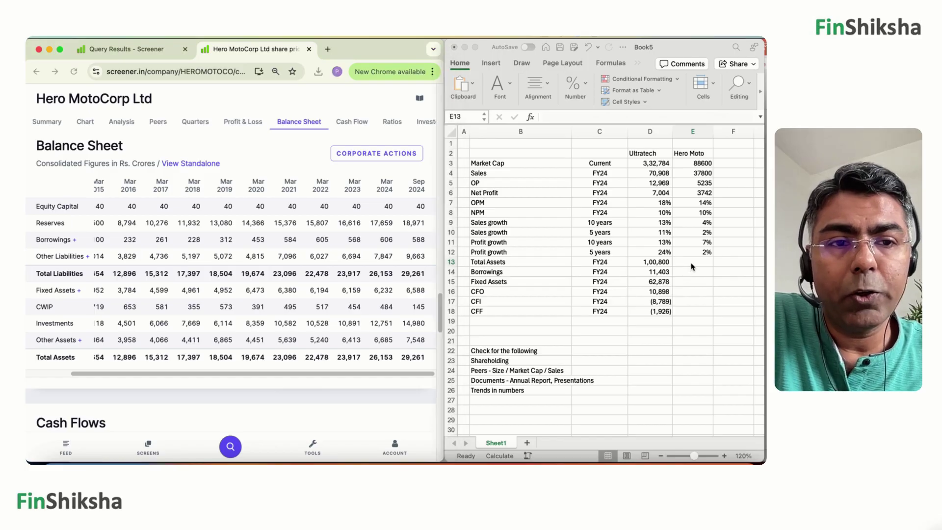
type("2")
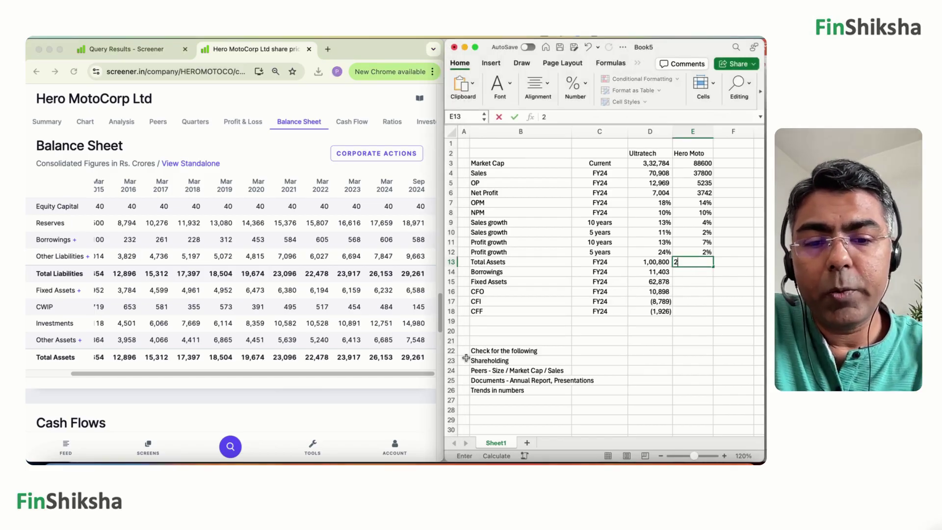
type("6153")
key("Return")
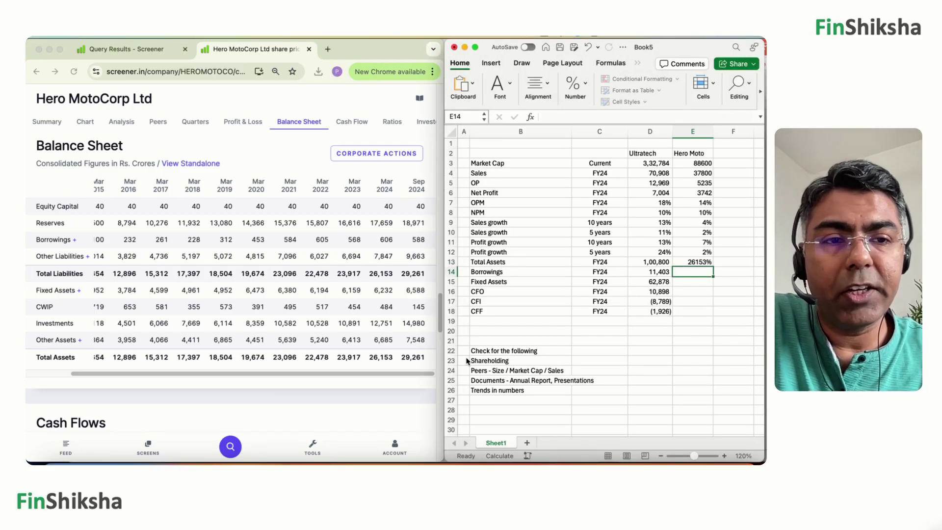
Step: Copy Ultratech's total assets cell D13 over E13 to carry across its number format, and re-enter 26153 there
key("Up")
key("Left")
key("super+c")
key("Right")
key("super+v")
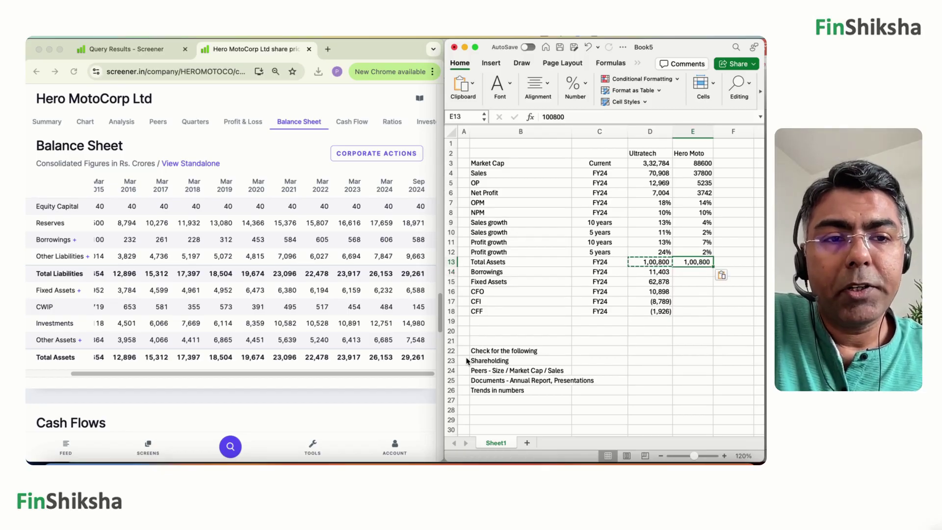
type("26153")
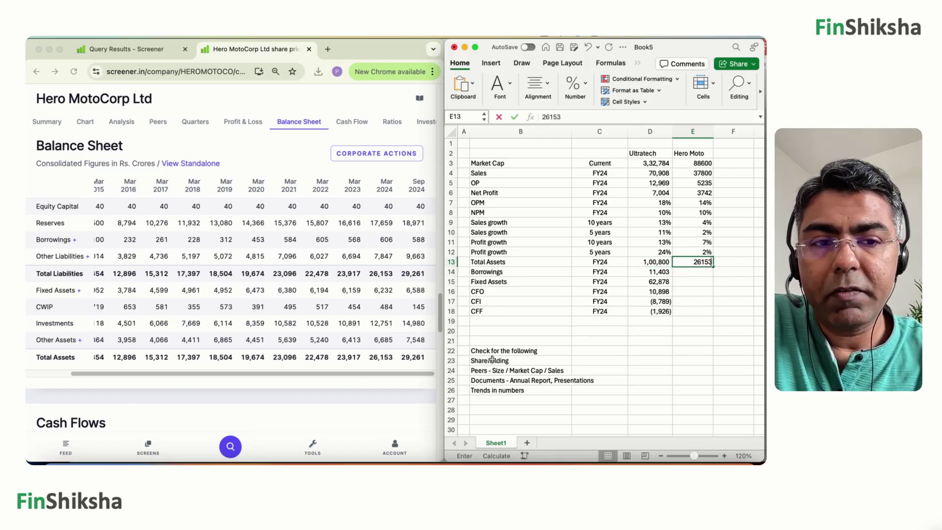
key("Return")
Step: Format the empty Hero Moto cells E14:E18 with thousands separators and no decimals
key("shift+Down")
key("shift+Down")
key("shift+Down")
key("shift+Down")
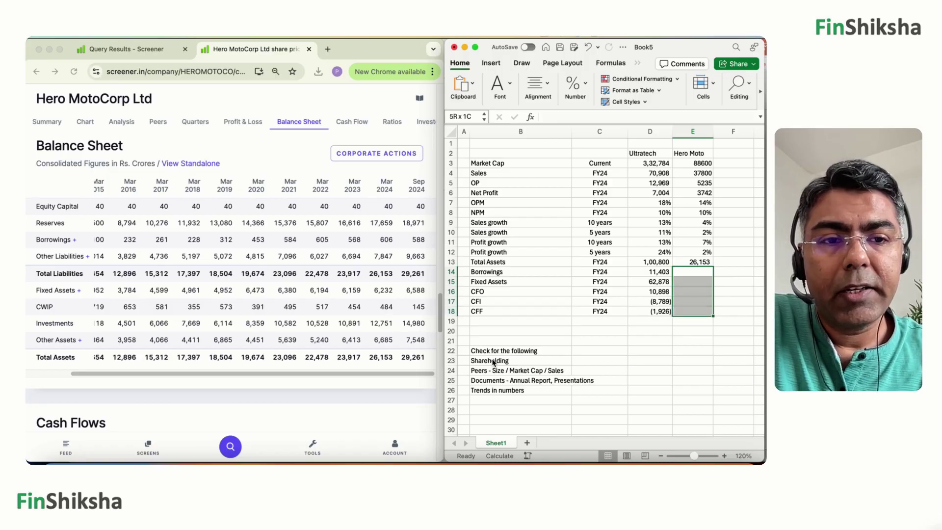
left_click(575, 87)
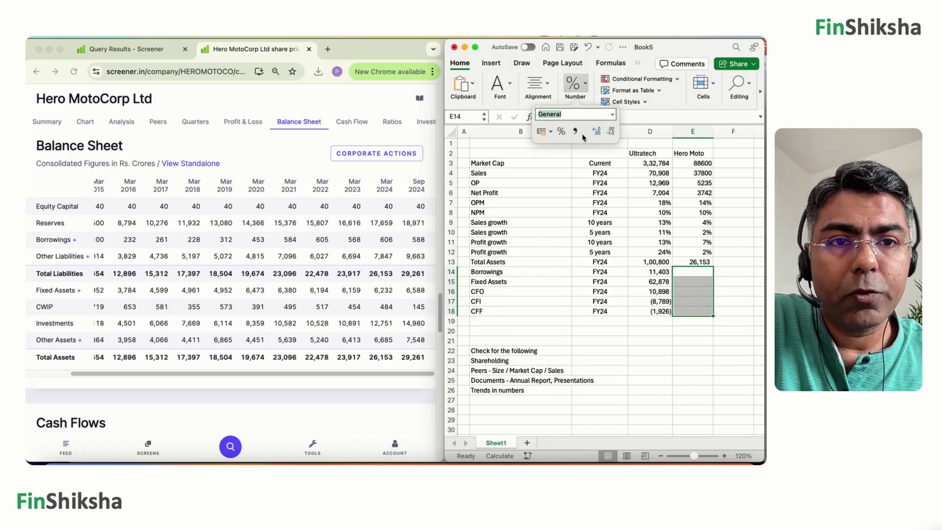
left_click(691, 311)
left_click(695, 272)
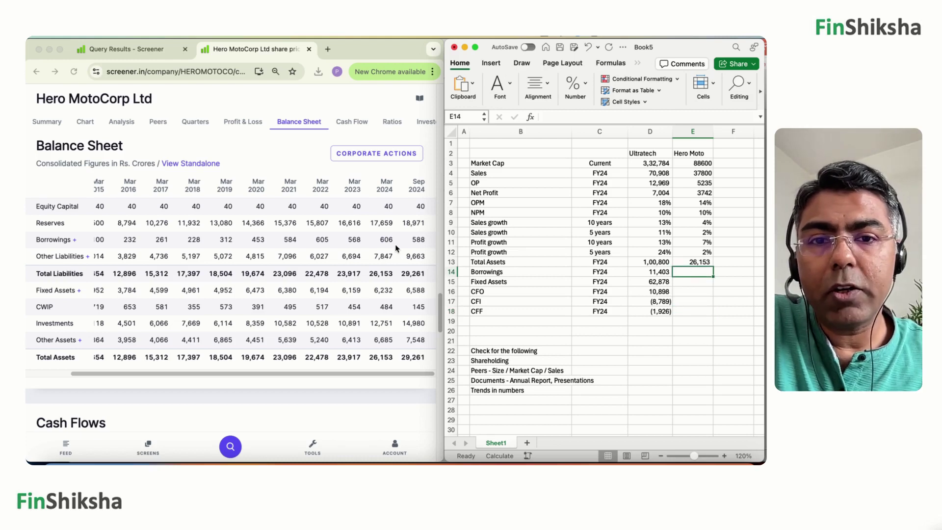
Step: Find Hero MotoCorp's March 2024 borrowings in the balance sheet and enter 606 in cell E14
double_click(386, 239)
key("super+Tab")
type("606")
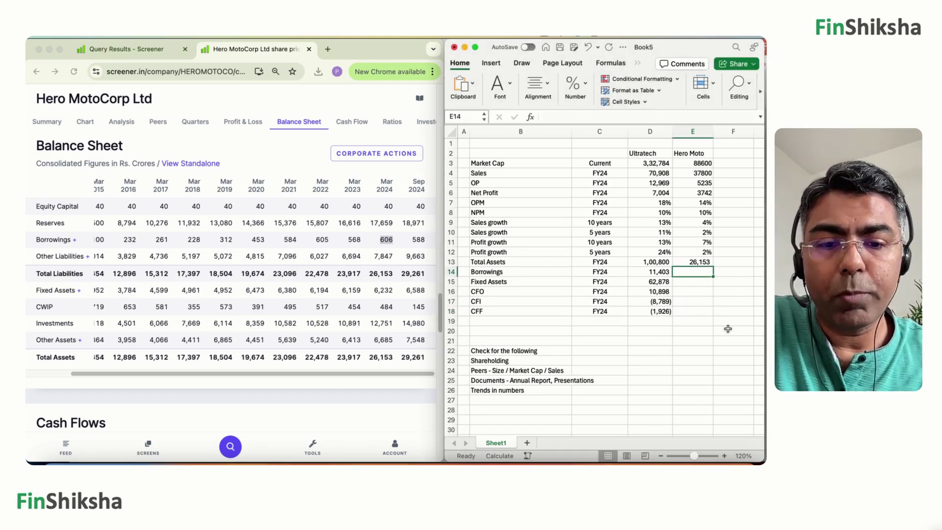
key("Return")
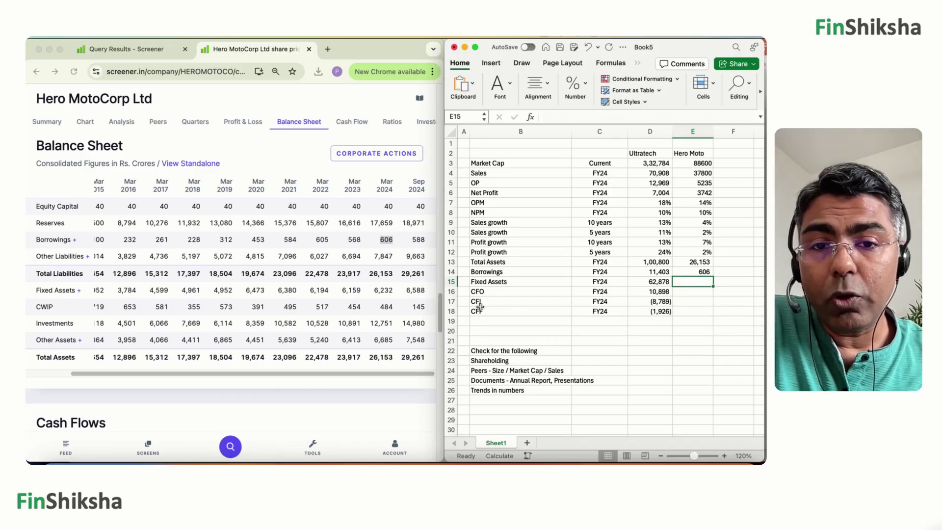
Step: Enter Hero MotoCorp's March 2024 fixed assets, 6232, in cell E15 and compare fixed assets with total assets for both companies
double_click(383, 290)
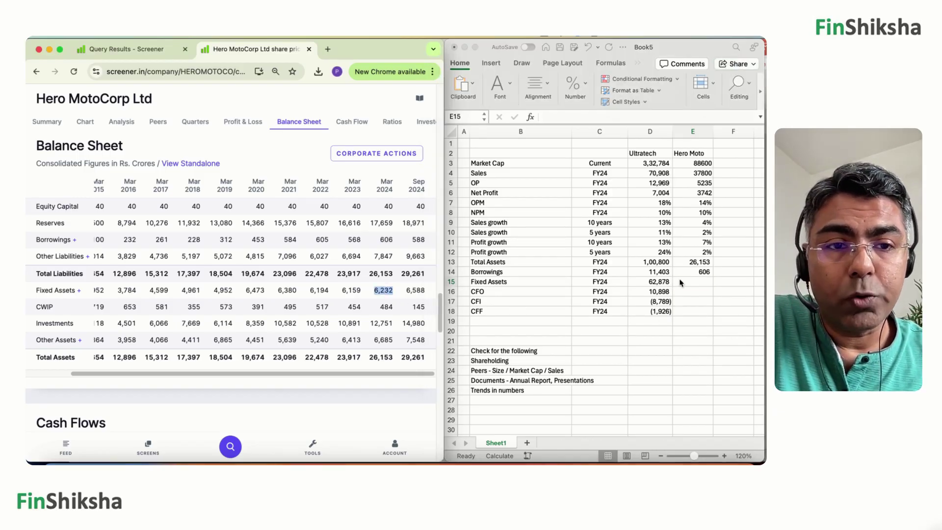
left_click(701, 283)
type("6,232")
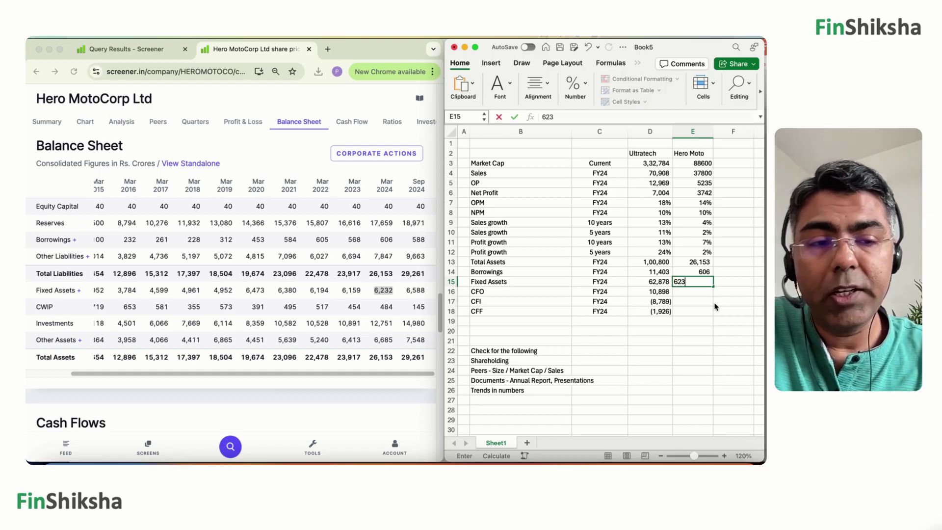
key("Return")
key("Up")
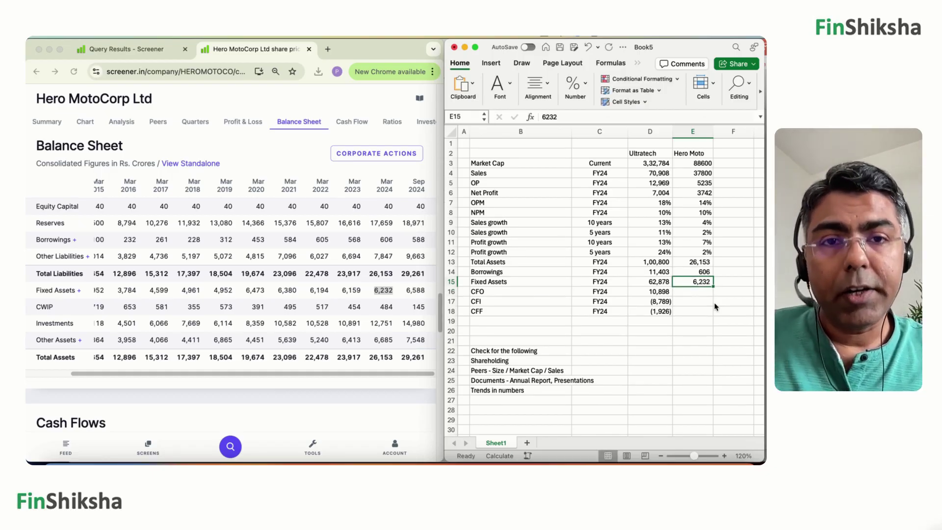
left_click(658, 283)
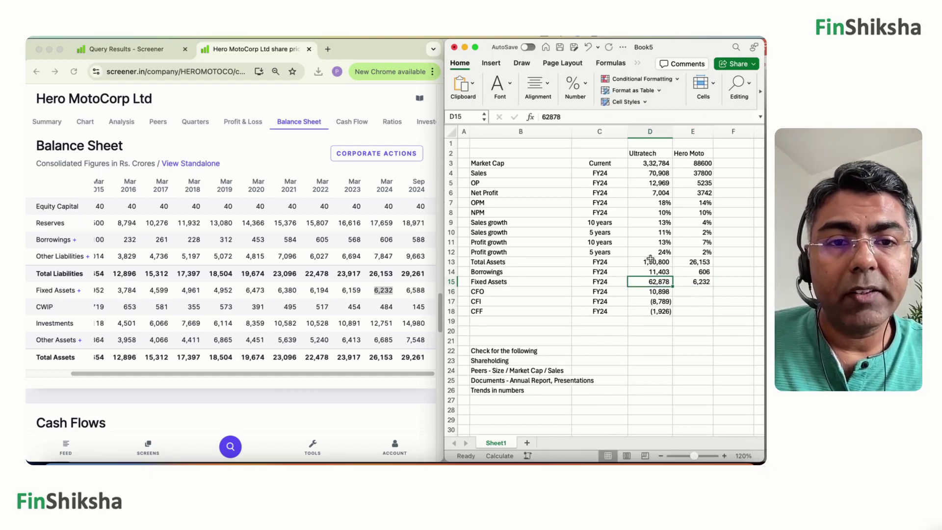
left_click(653, 263)
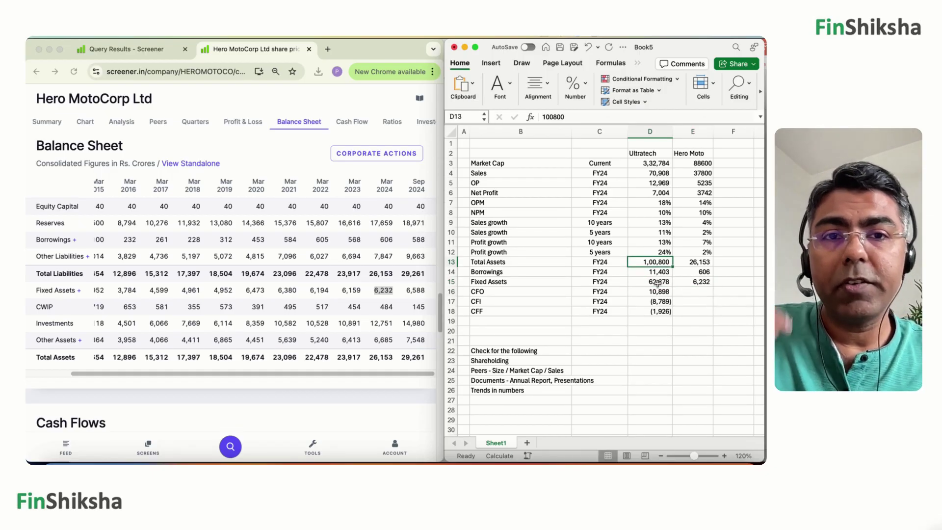
left_click(701, 283)
left_click(699, 261)
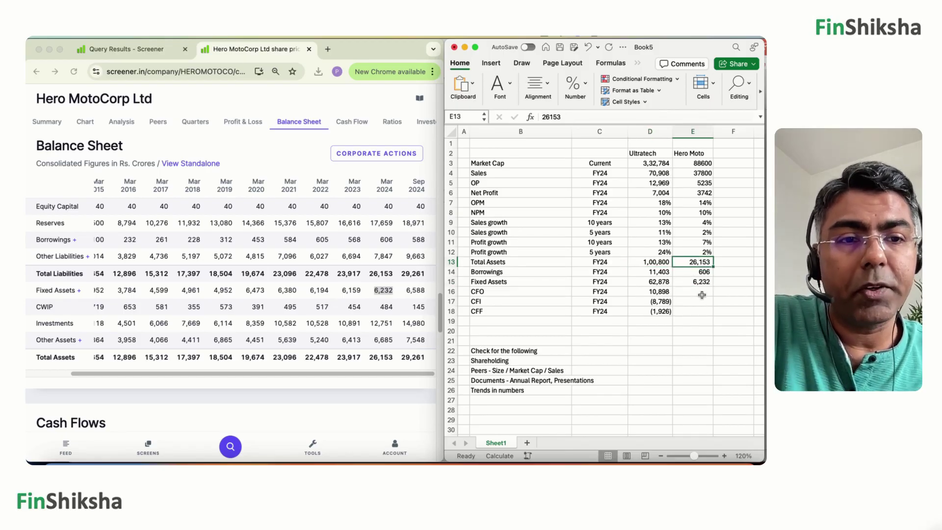
Step: Examine Hero MotoCorp's March 2024 investments and the breakdown of its other assets against total assets
double_click(381, 323)
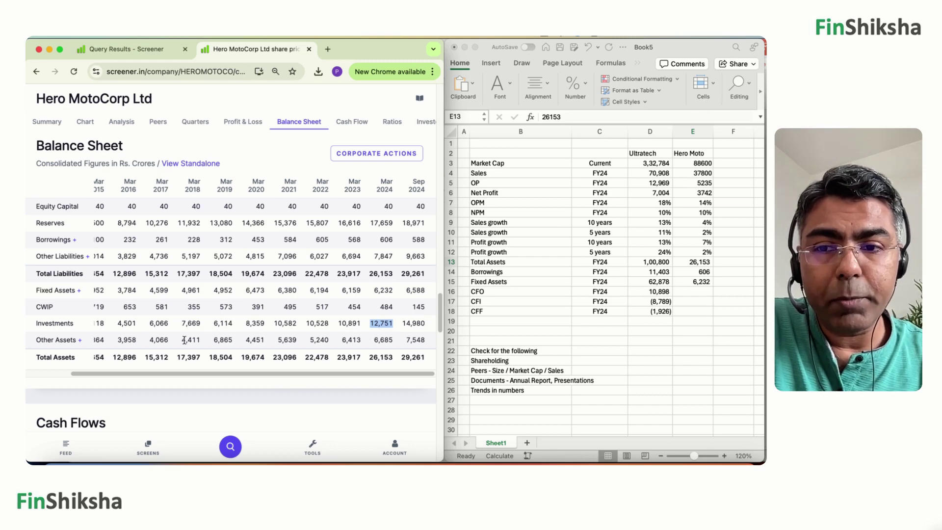
left_click(58, 340)
scroll(191, 399, "down", 1)
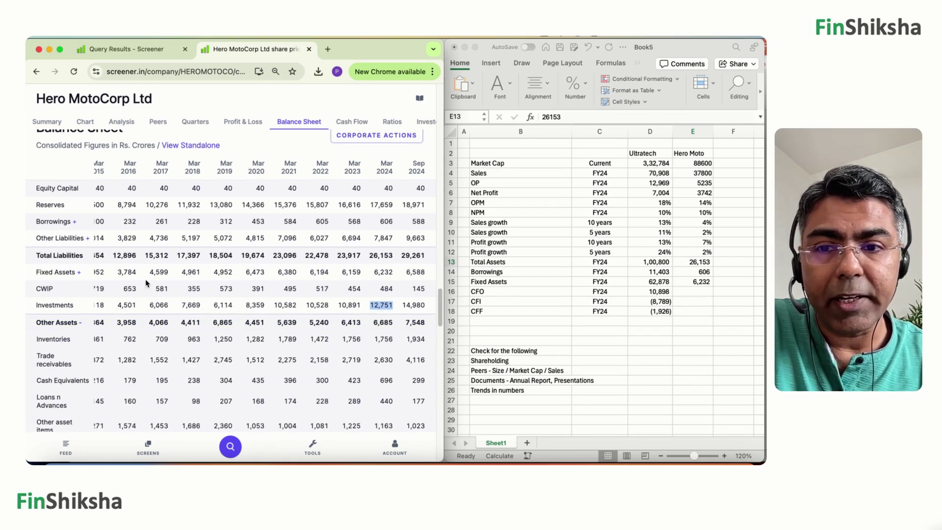
left_click(82, 322)
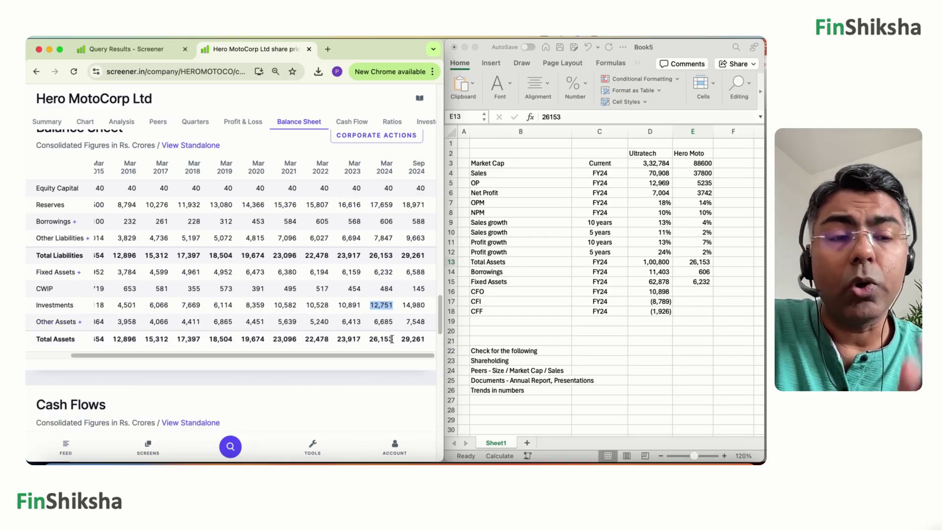
left_click(691, 263)
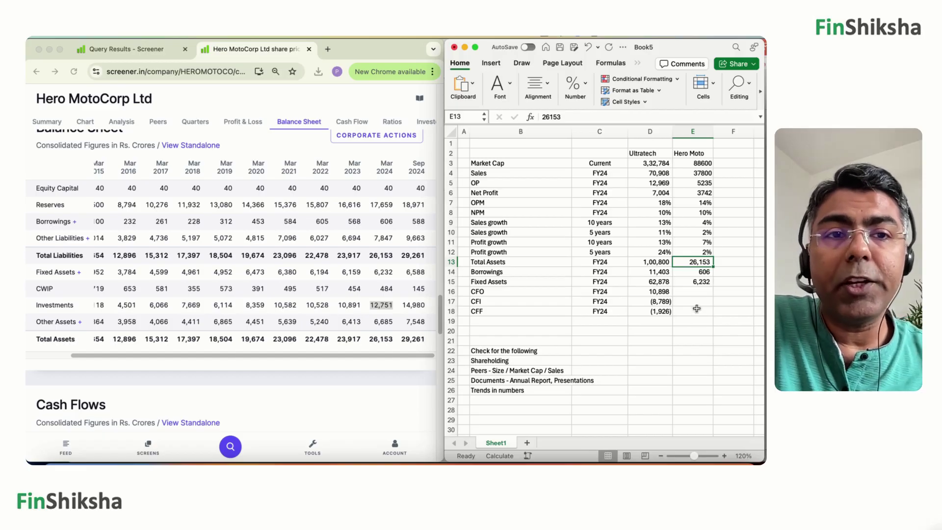
Step: Format Hero Moto's market cap, sales, OP and net profit in E3:E6 with thousands separators and no decimals
left_click(690, 163)
left_click_drag(690, 164, 692, 193)
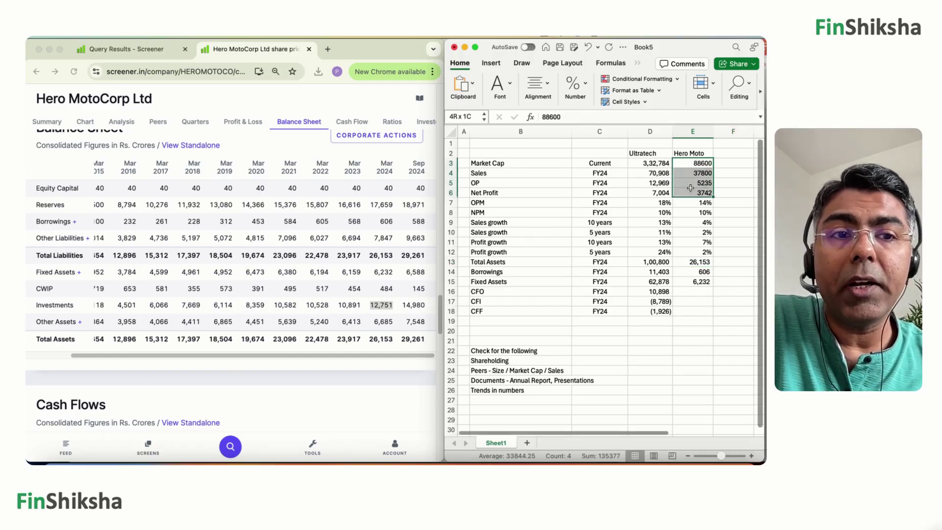
left_click(585, 86)
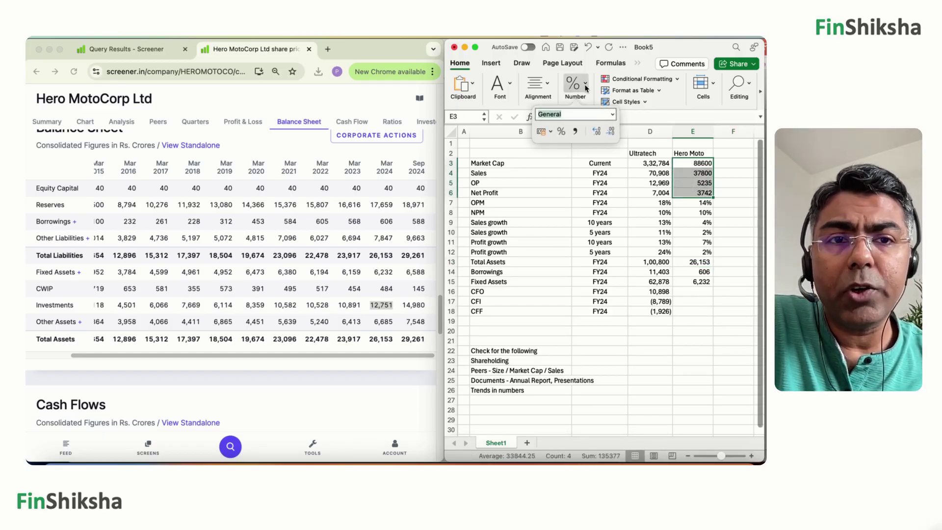
left_click(577, 132)
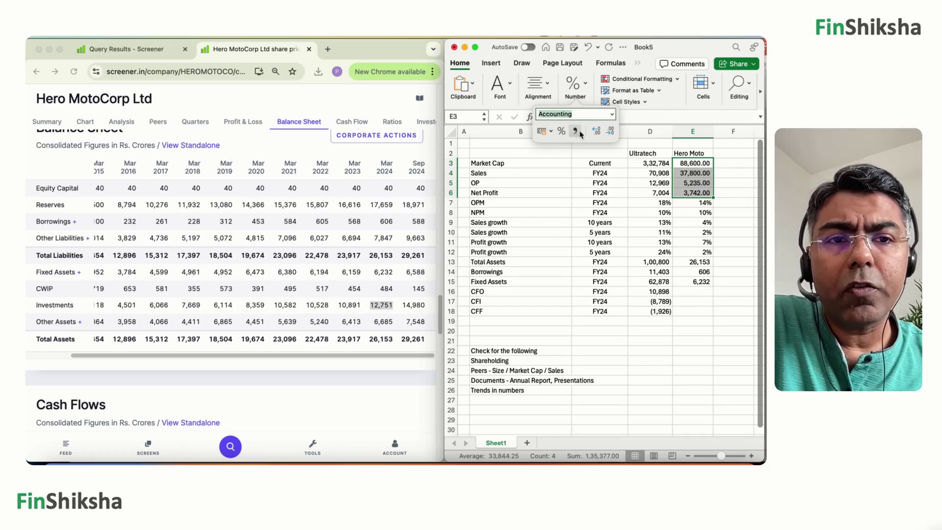
left_click(610, 131)
left_click(609, 131)
left_click(650, 222)
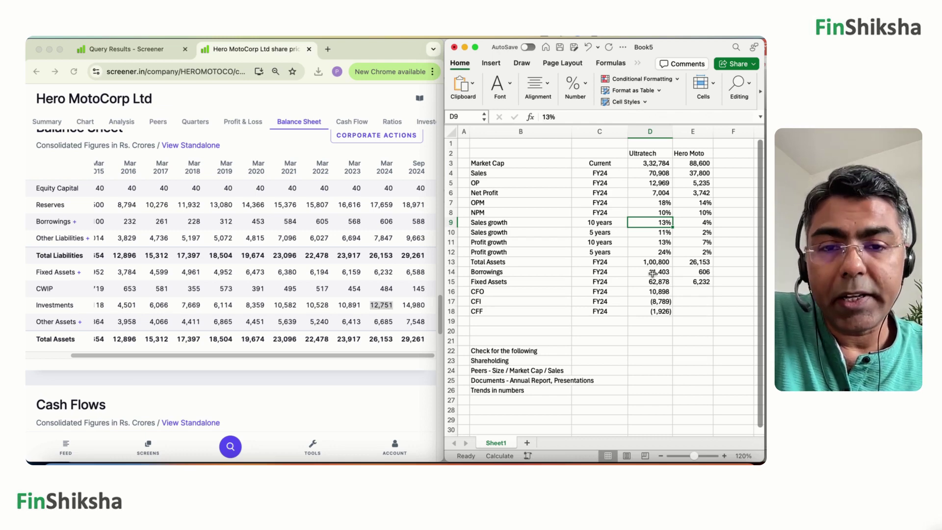
Step: Enter Hero MotoCorp's March 2024 cash flows in E16:E18: CFO 4923, CFI -1828 and CFF -2717
scroll(305, 263, "down", 5)
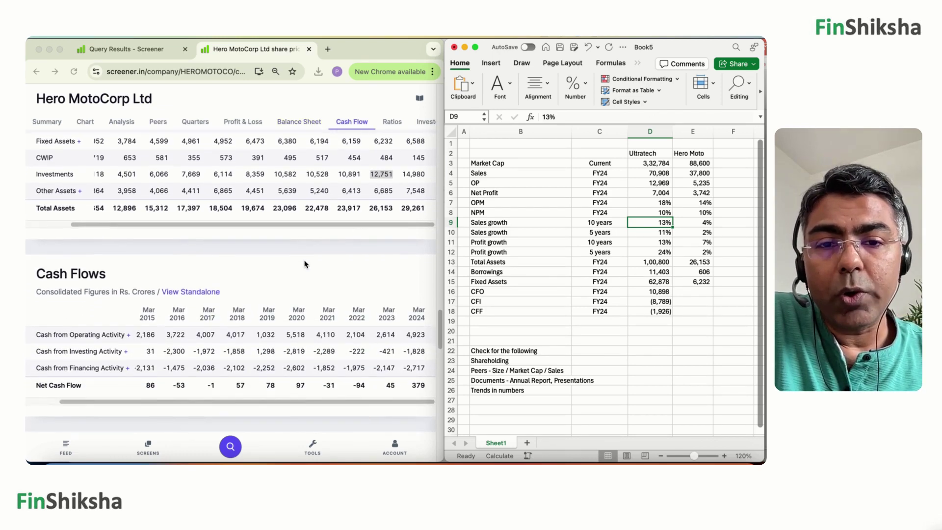
left_click(692, 292)
type("4,923")
key("Return")
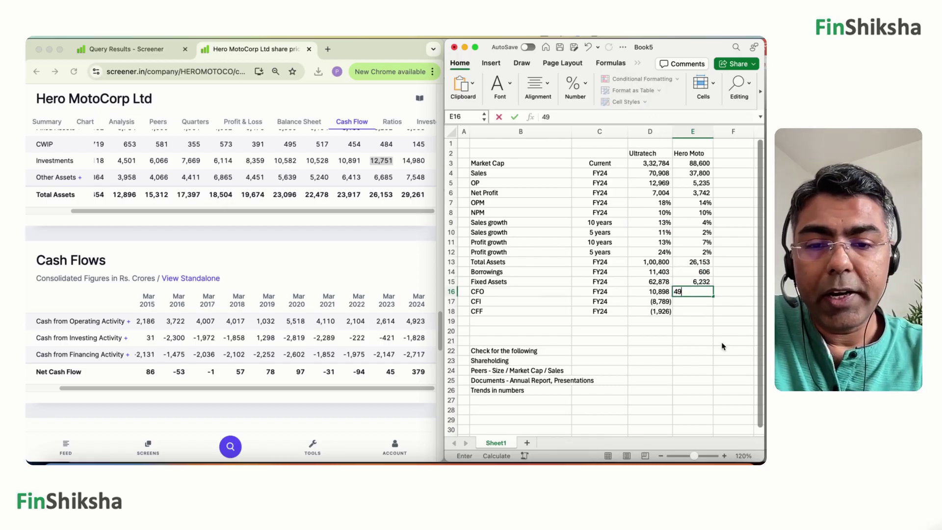
type("-1828")
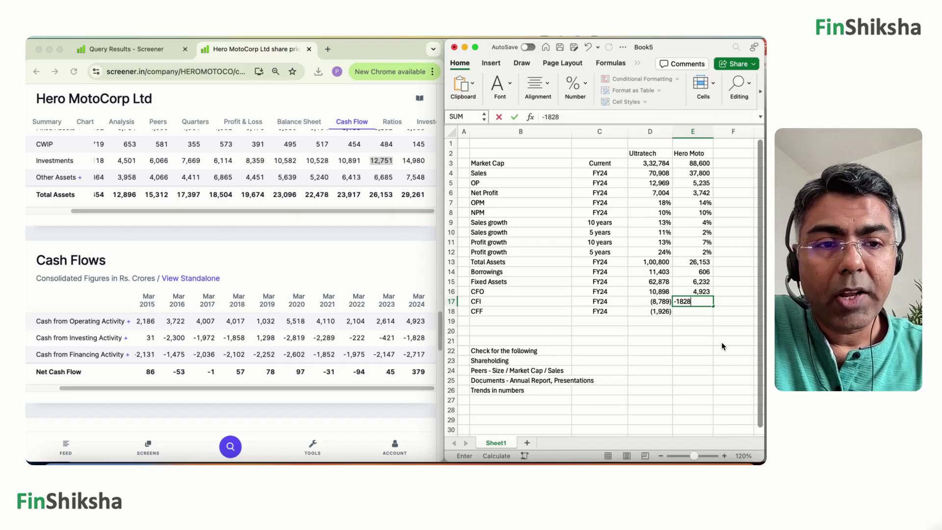
key("Return")
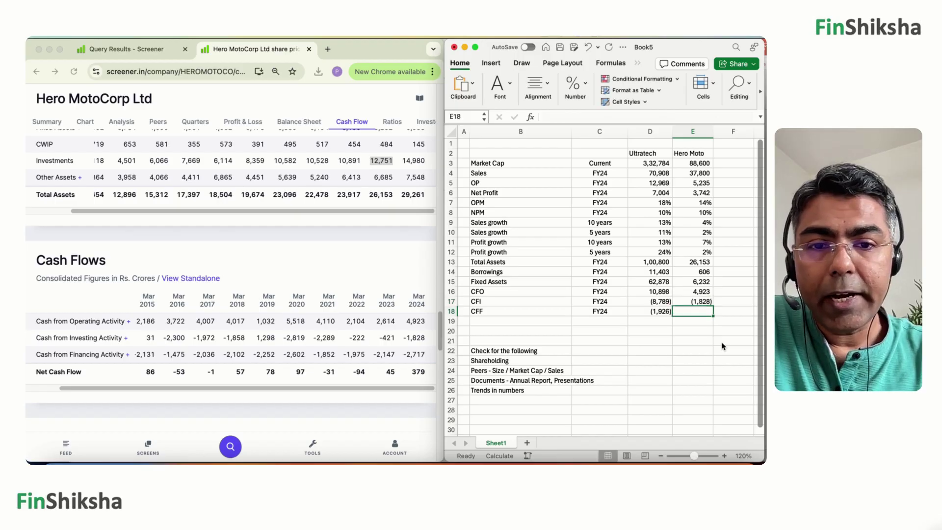
type("-2717")
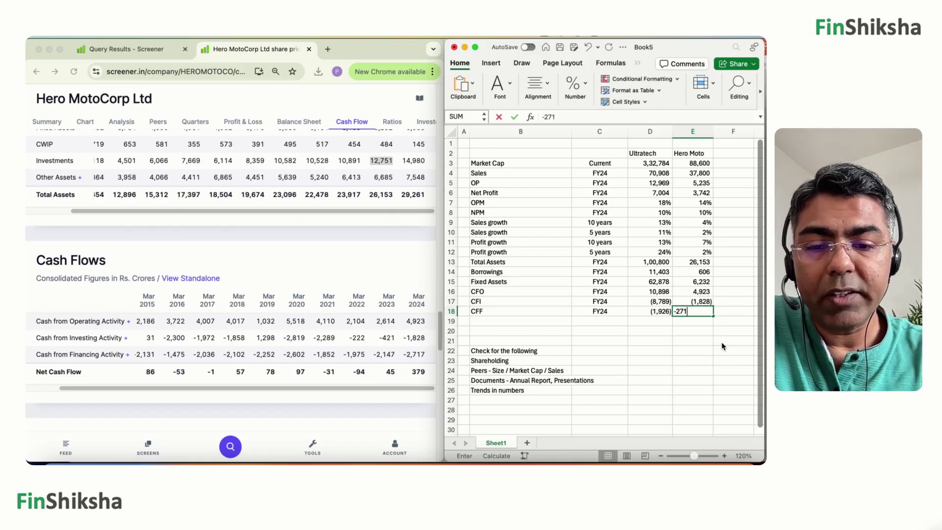
key("Return")
key("Up")
key("Up")
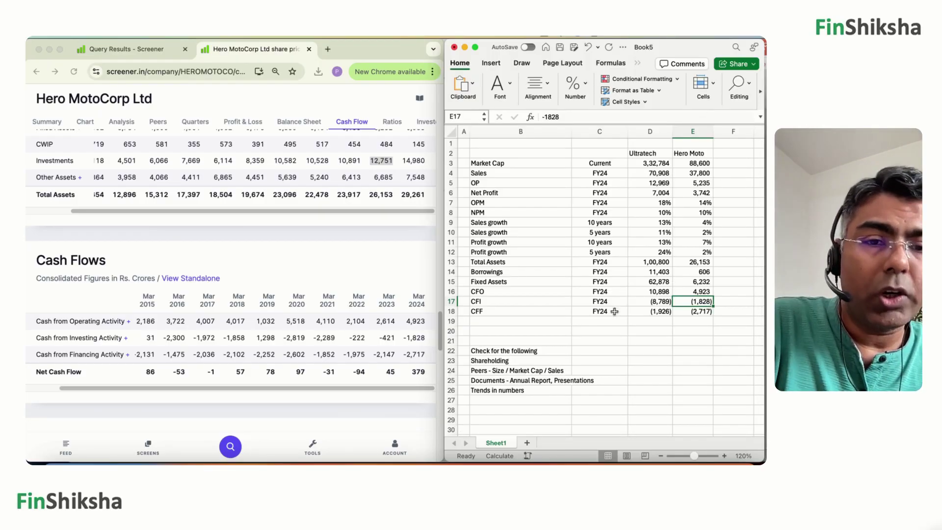
Step: Select the checklist items in B23:B26 to review shareholding, peers, documents and trends in numbers
left_click(497, 361)
left_click_drag(497, 361, 497, 391)
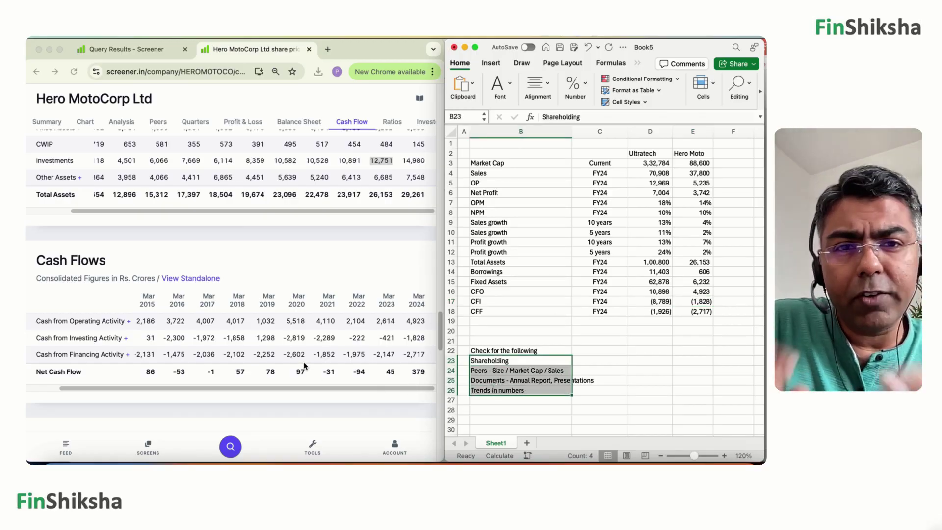